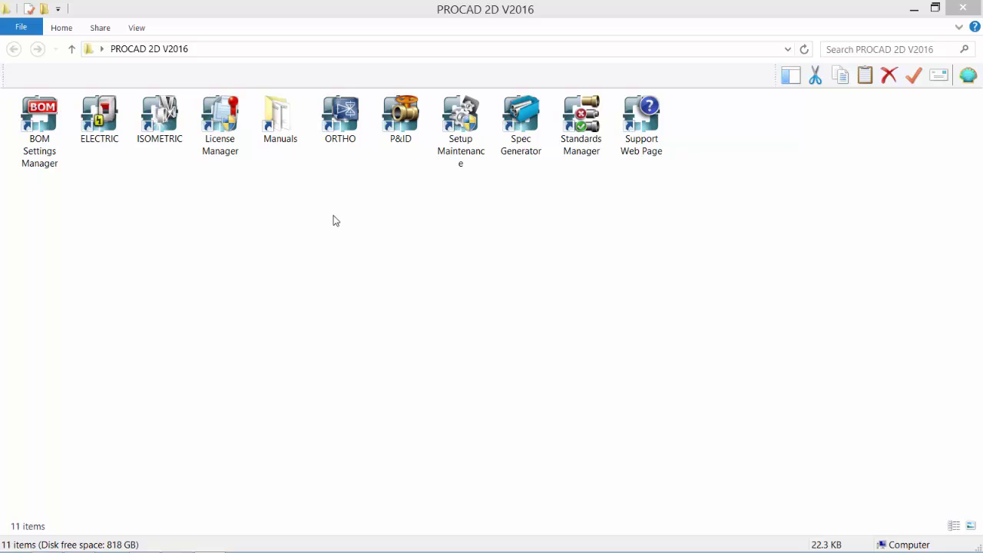
- Select the ORTHO shortcut in the PROCAD 2D V2016 folder
left_click(343, 122)
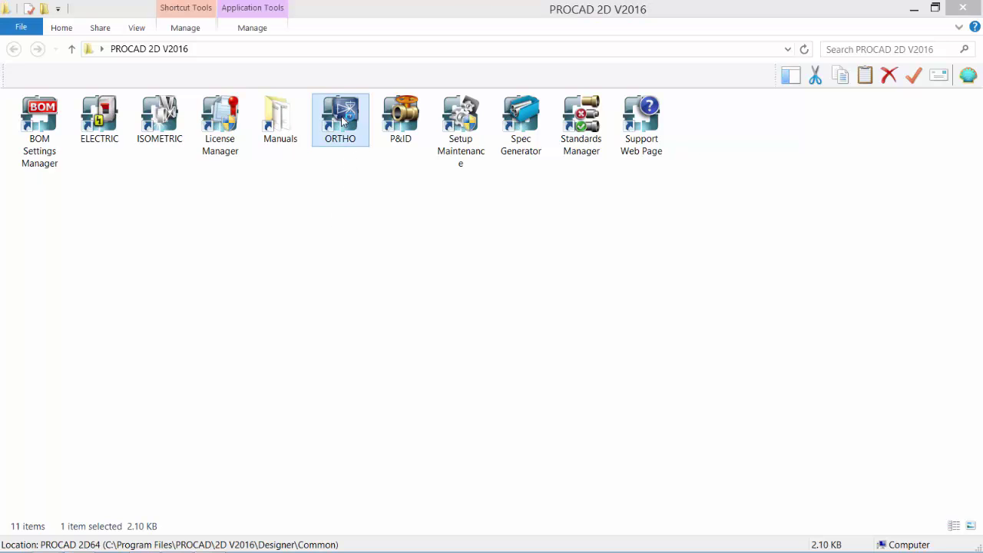
- Launch ORTHO and browse the Twin Lakes Project clients down to the ORTHO folder's drawings
double_click(341, 121)
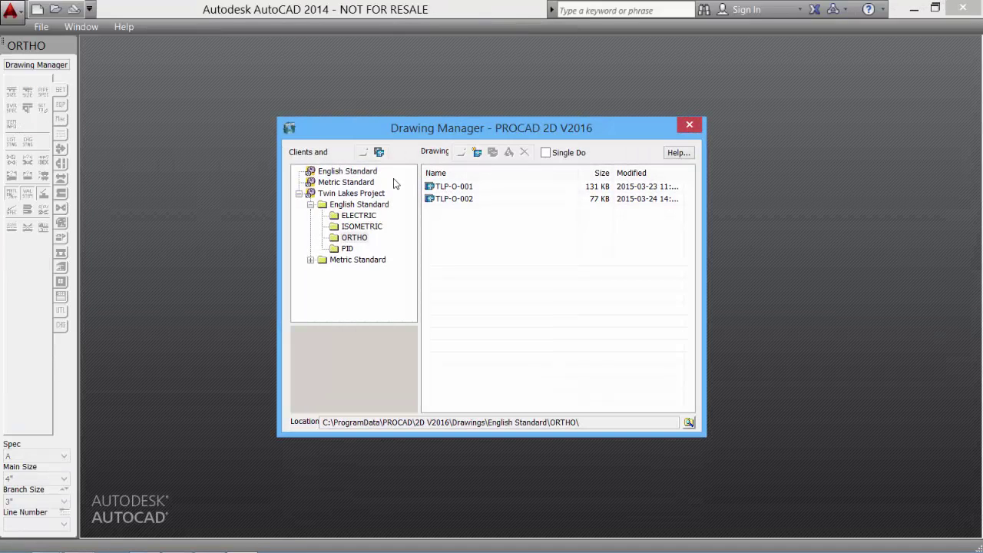
left_click(357, 172)
left_click(357, 183)
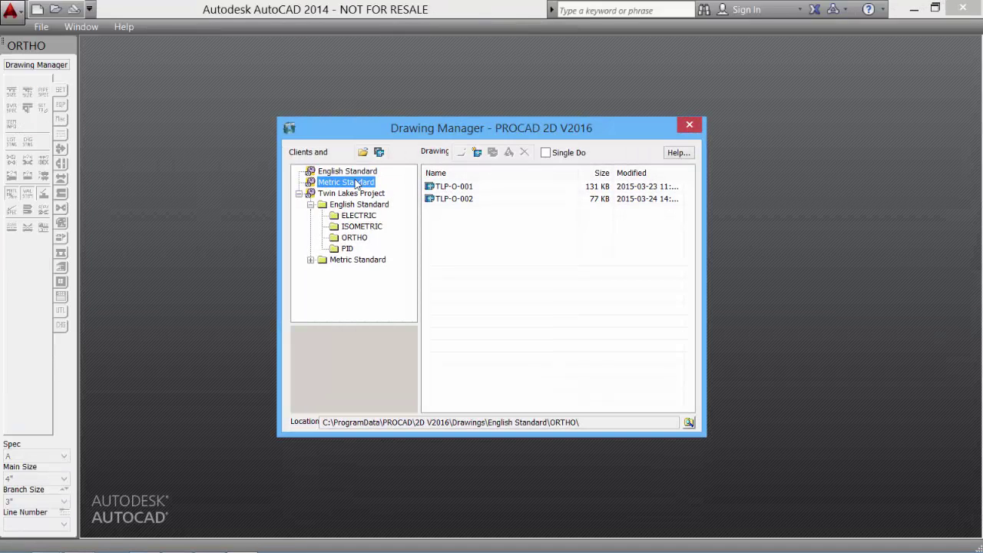
left_click(358, 194)
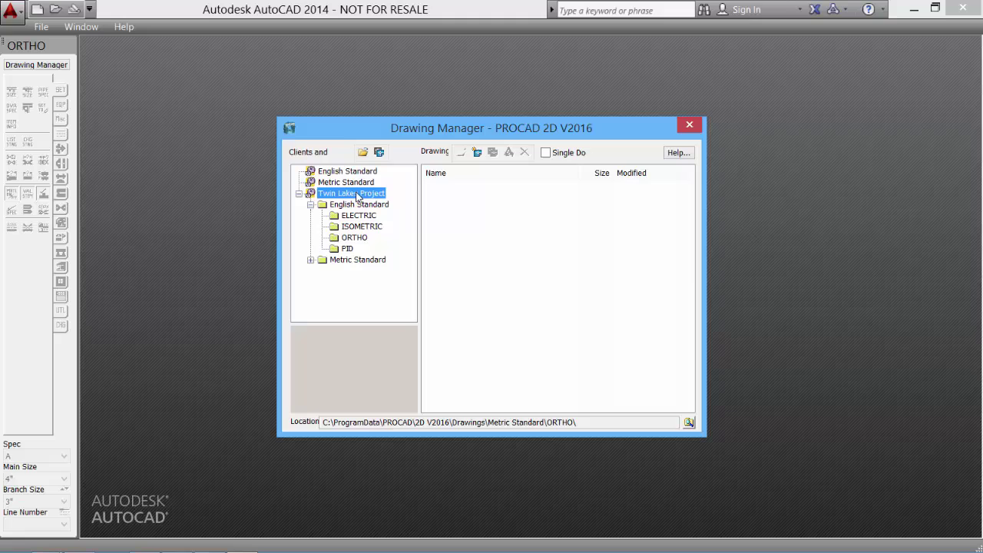
left_click(347, 249)
left_click(354, 237)
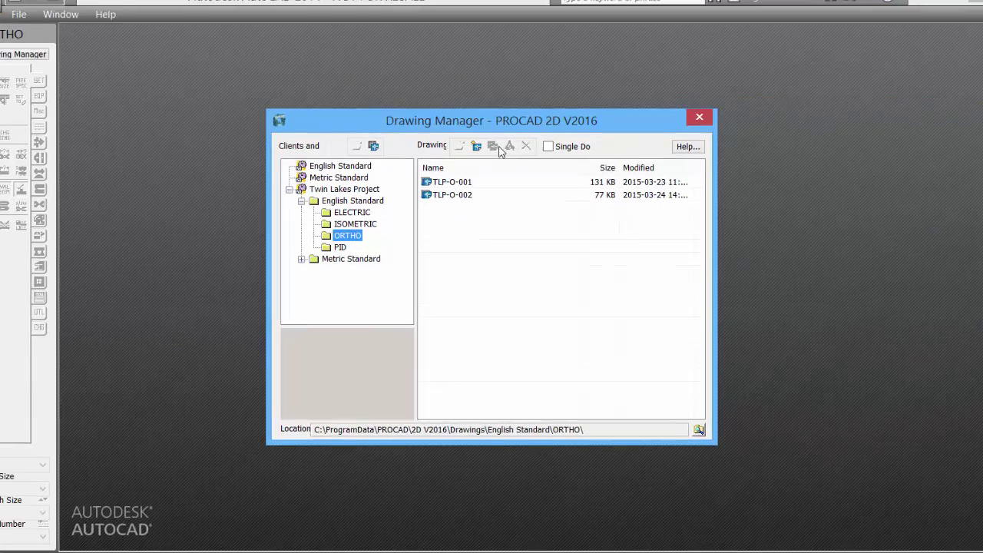
- Add a new drawing named TLP-O-003 to the ORTHO folder
left_click(477, 148)
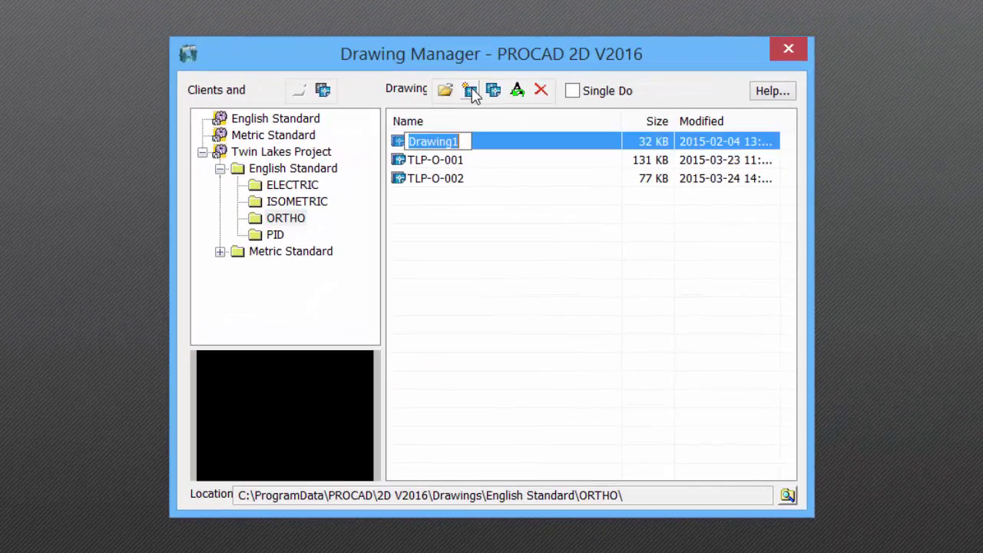
type("TLP-O-003")
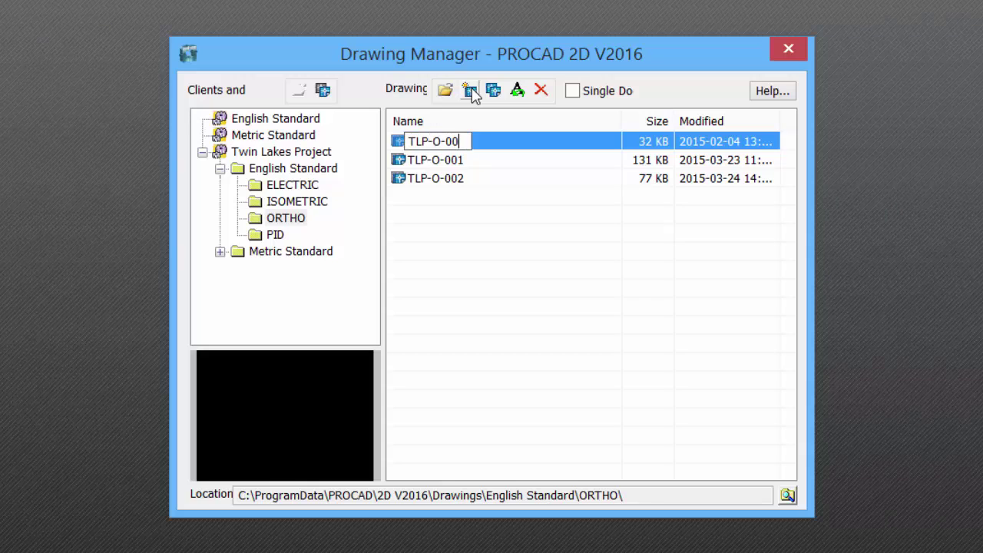
key("Return")
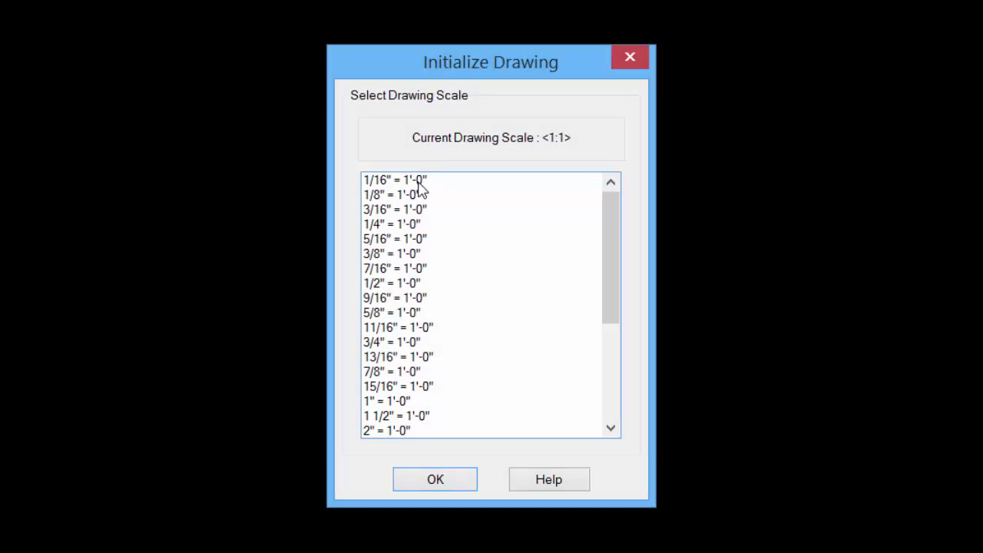
- Initialize the drawing at 3/8" = 1'-0" and make PL-103-4" the current line number
left_click(391, 254)
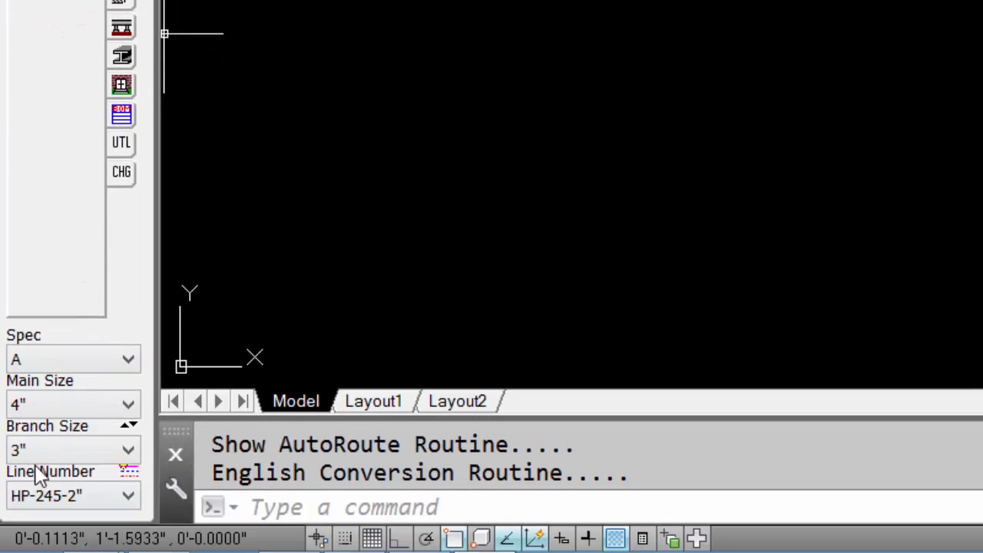
left_click(79, 495)
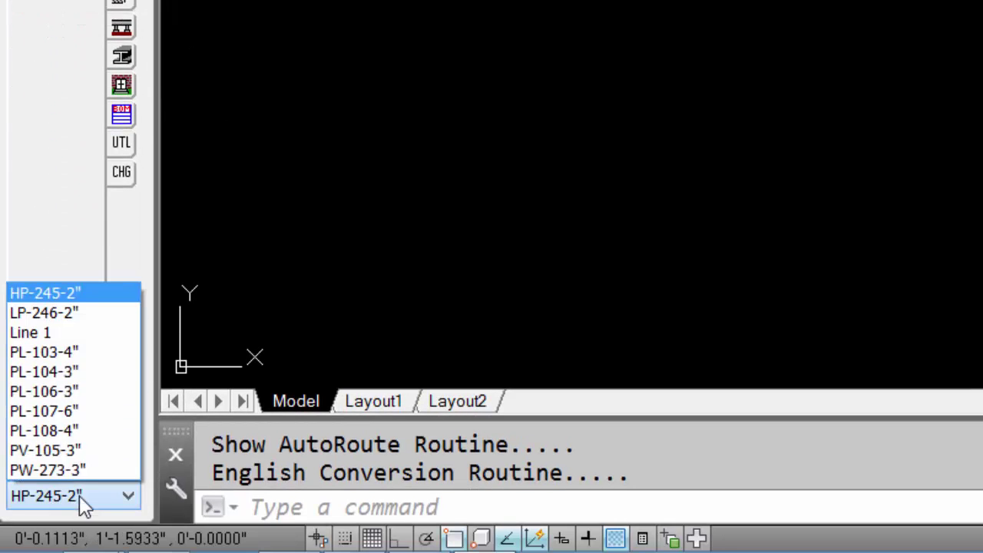
left_click(90, 355)
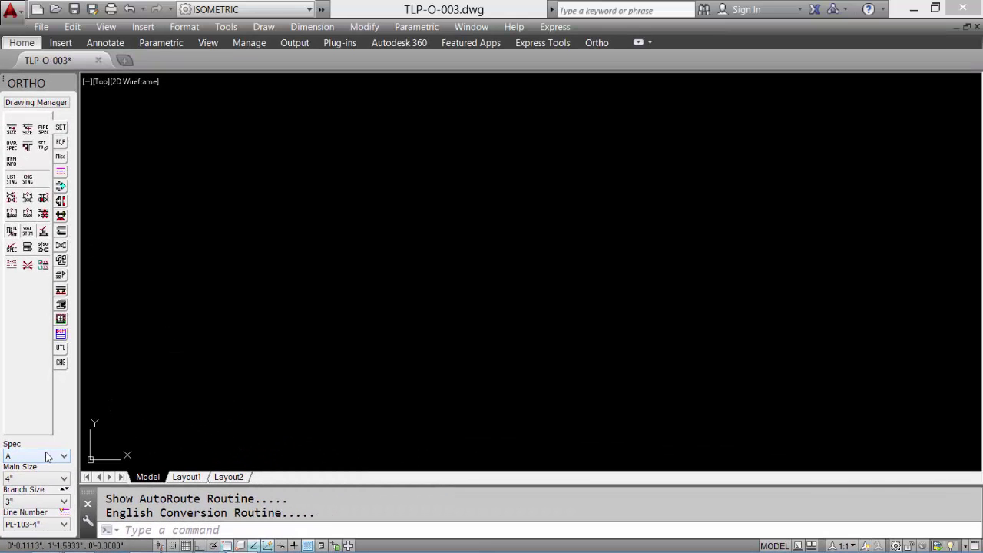
- Insert a C-size 17"x22" border with title block
left_click(62, 351)
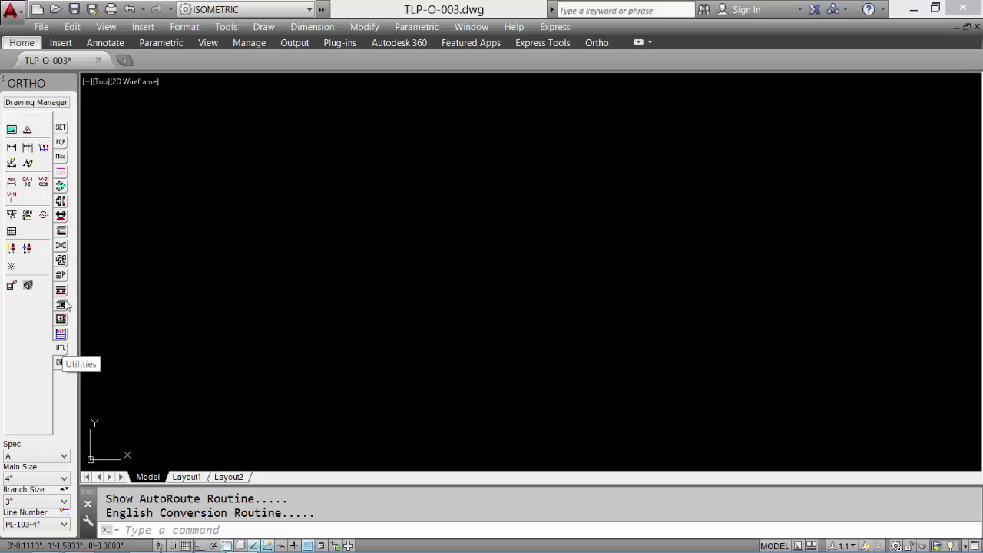
left_click(11, 130)
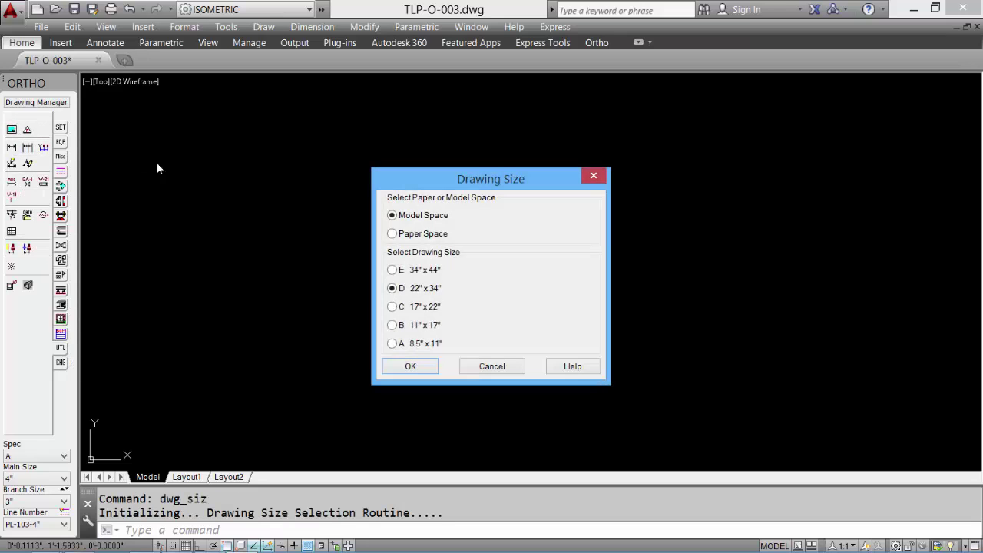
left_click(394, 307)
left_click(424, 368)
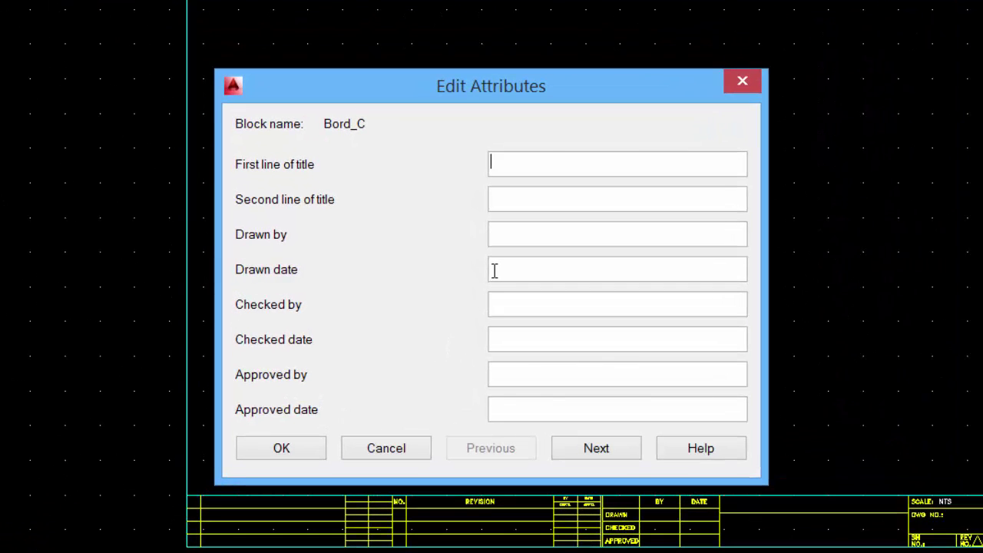
- Fill the title block with TWIN LAKES PROJECT, G.A. SEPARATOR T-105 and date 15-03-24
type("TWIN LAKES PROJECT")
key("Tab")
type("G")
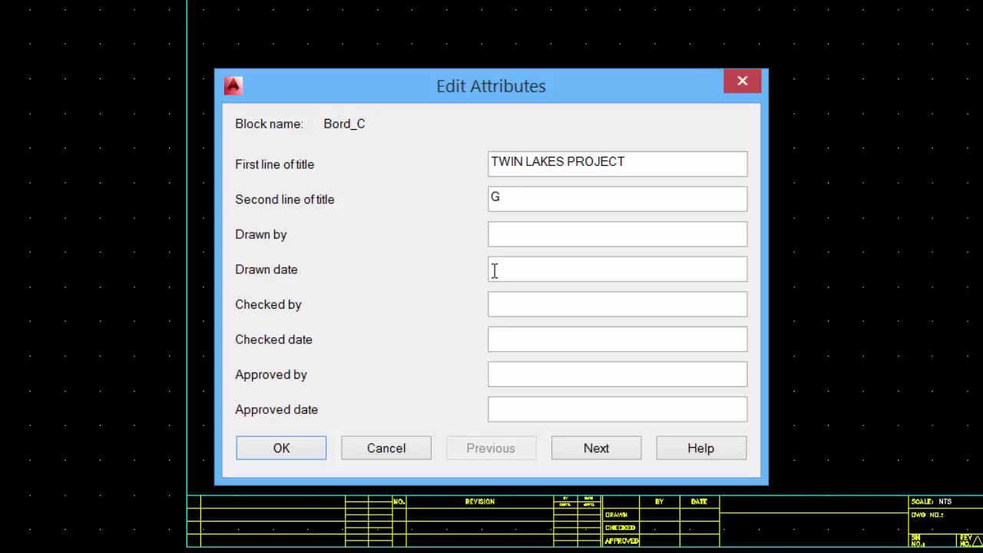
type(".A. SEPARATOR T-105")
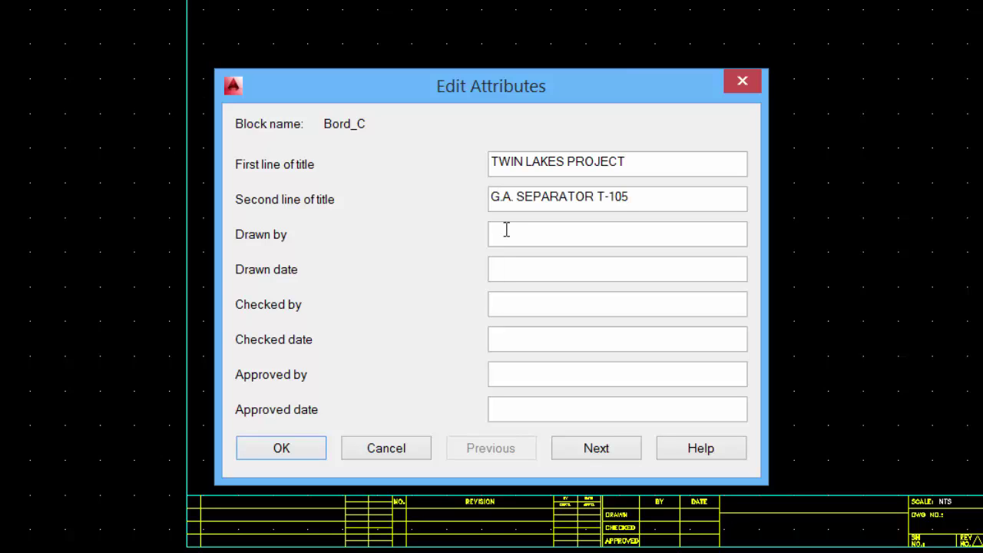
type("15-03-24")
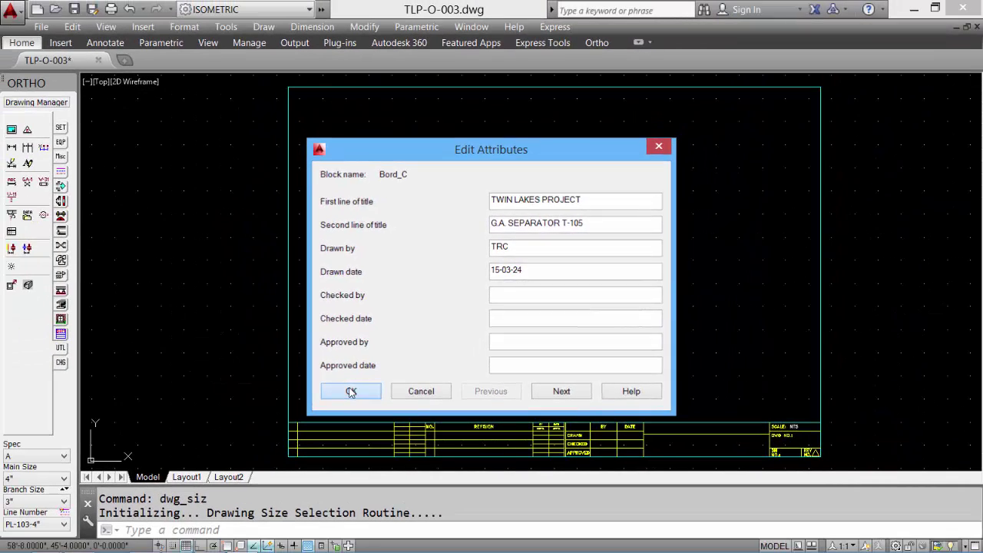
left_click(342, 398)
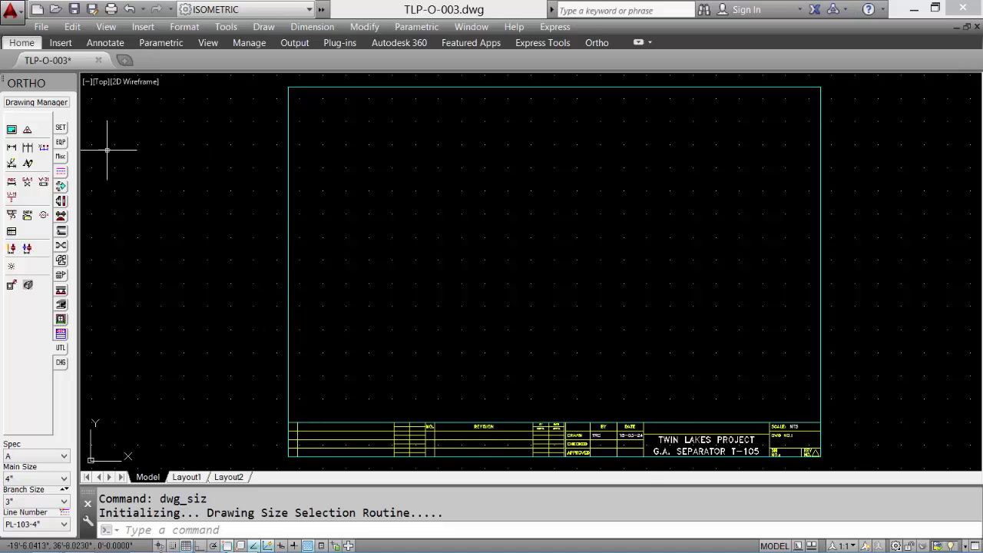
- Draw a closed 20' by 10' dash-dot limits border near the top of the sheet
left_click(60, 173)
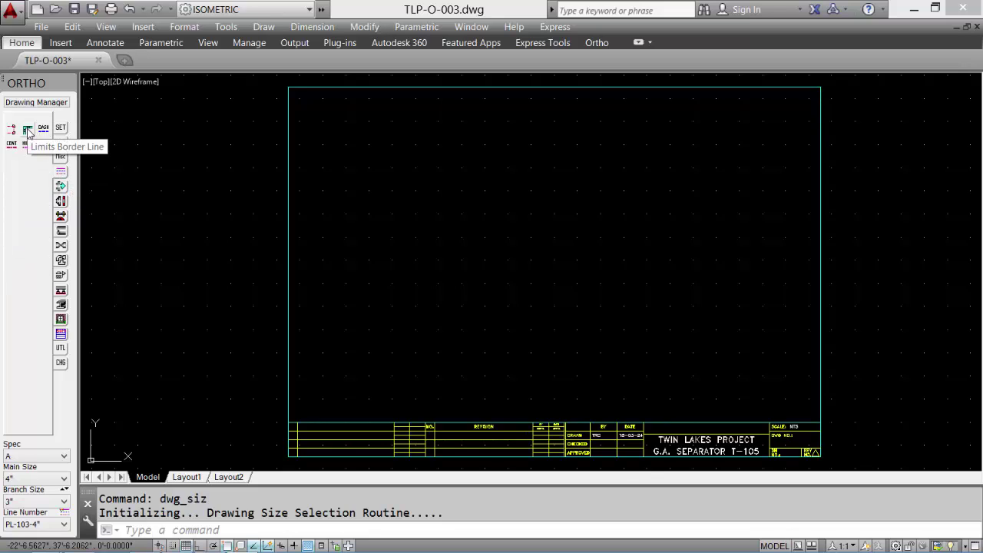
left_click(28, 132)
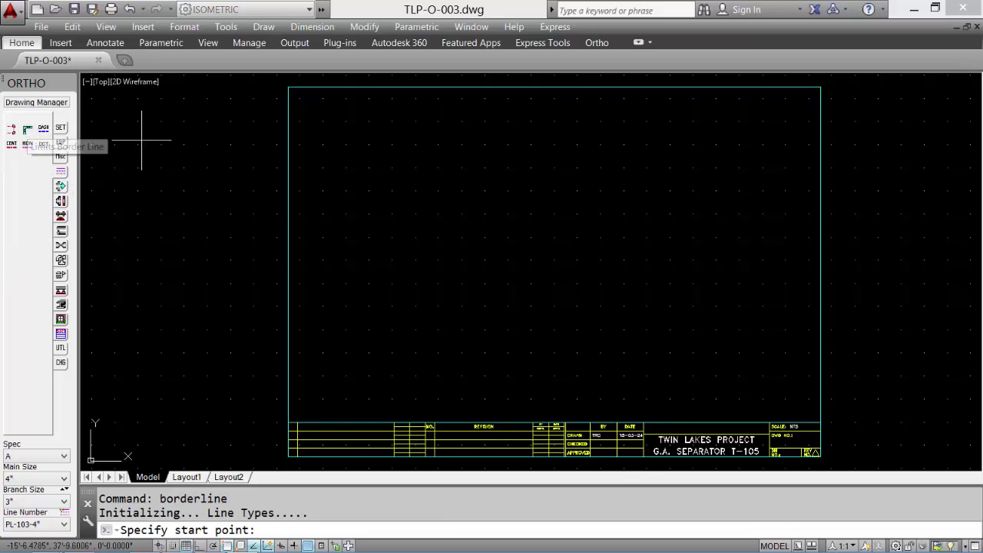
left_click(463, 110)
key("F8")
type("20'")
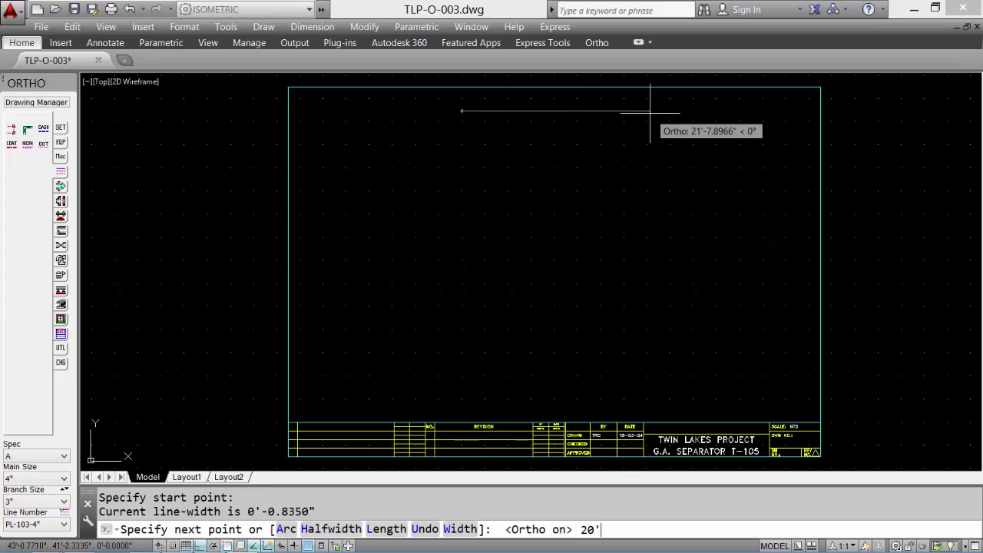
key("Return")
type("10'")
key("Return")
type("20'")
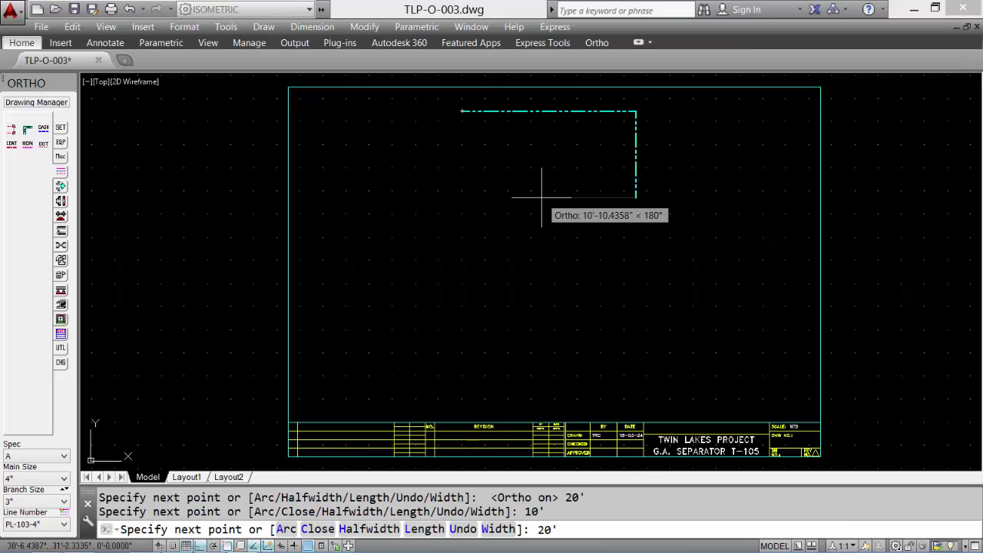
key("Return")
type("C")
key("Return")
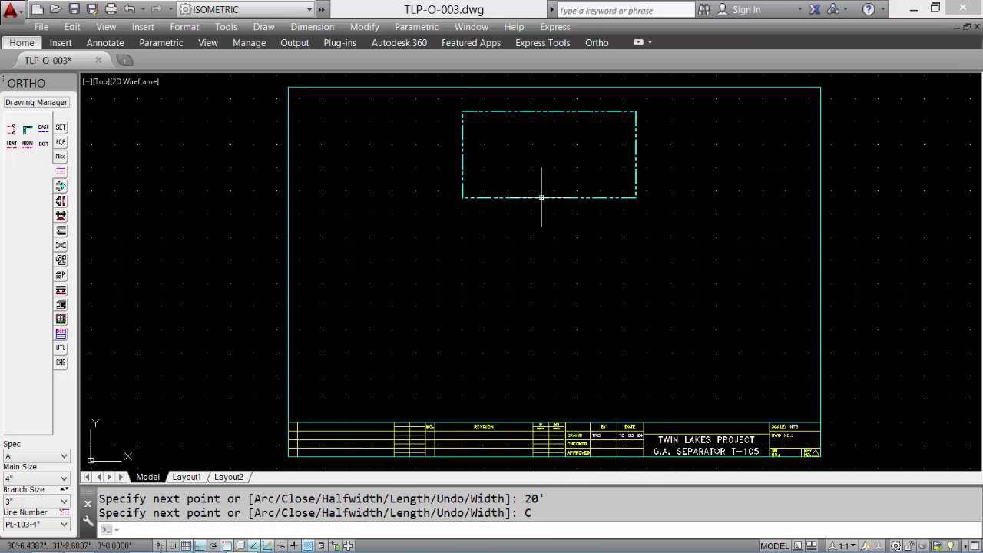
- Place an upward-pointing north arrow at the border's top-right corner
left_click(59, 152)
left_click(27, 130)
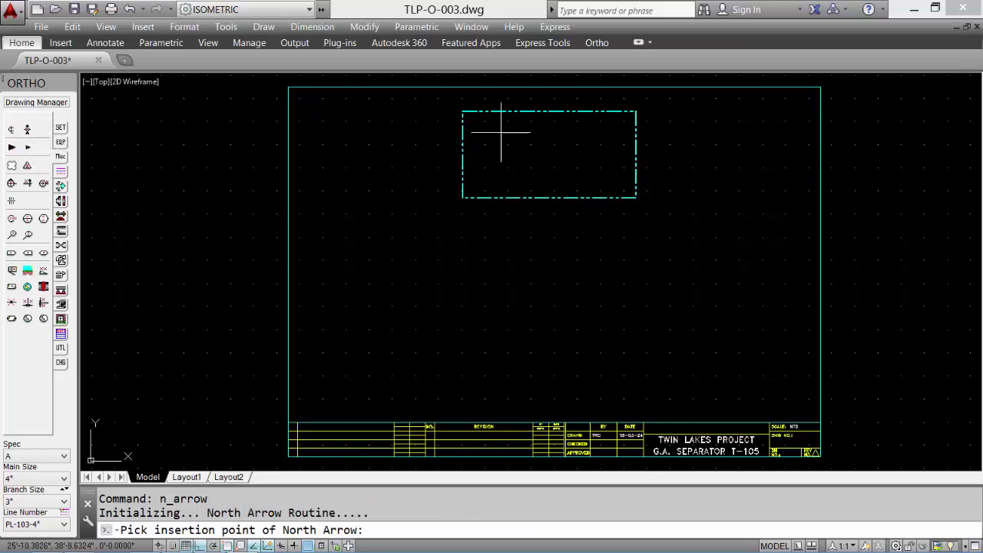
left_click(628, 120)
left_click(627, 117)
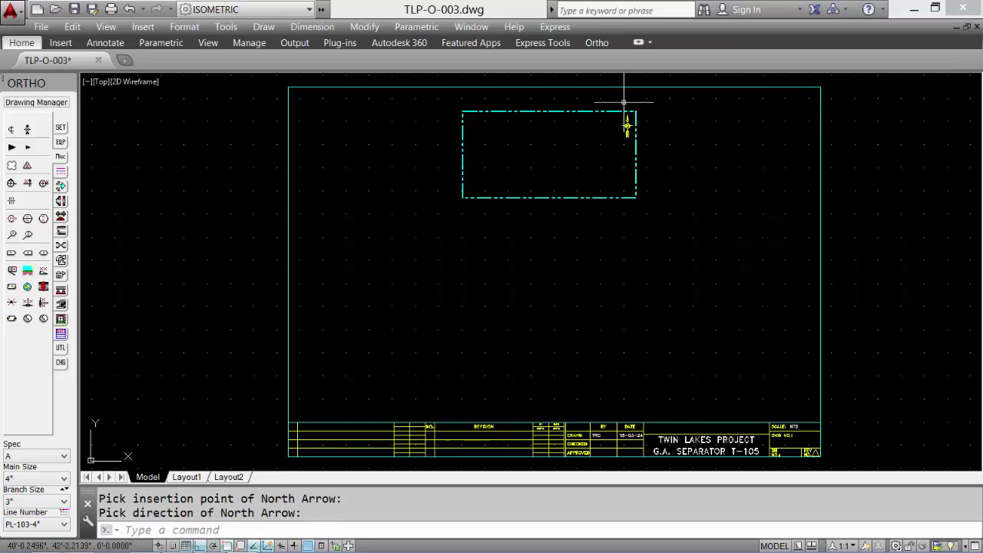
scroll(597, 136, "up", 2)
middle_click_drag(597, 198, 606, 266)
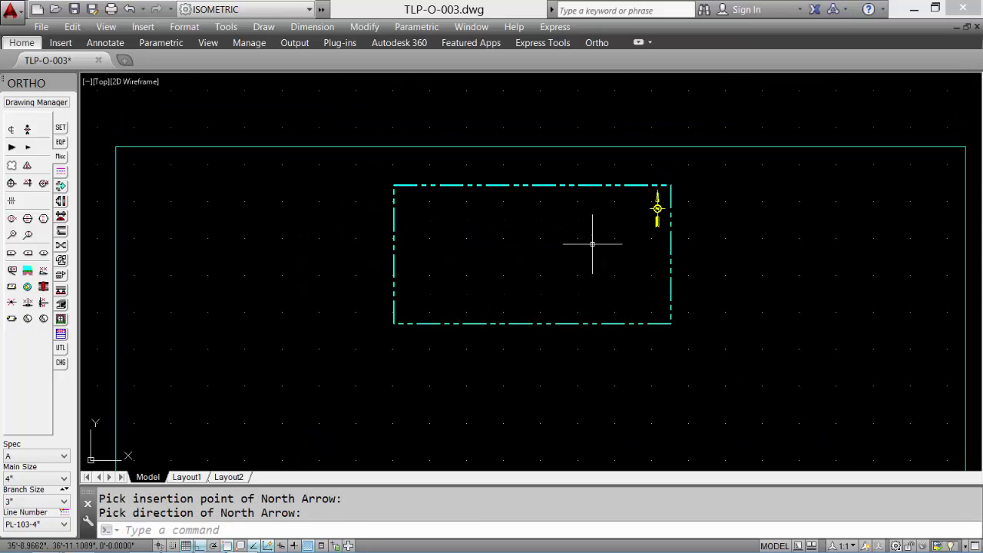
- Draw a vertical vessel centred @5',4' from the lower-left corner, outside radius 18, base radius 26
left_click(61, 143)
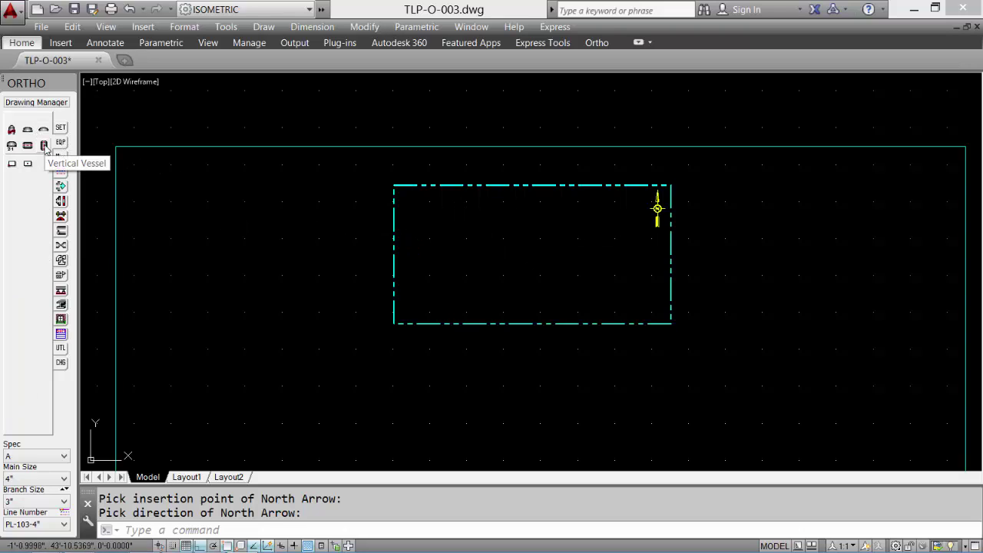
left_click(44, 146)
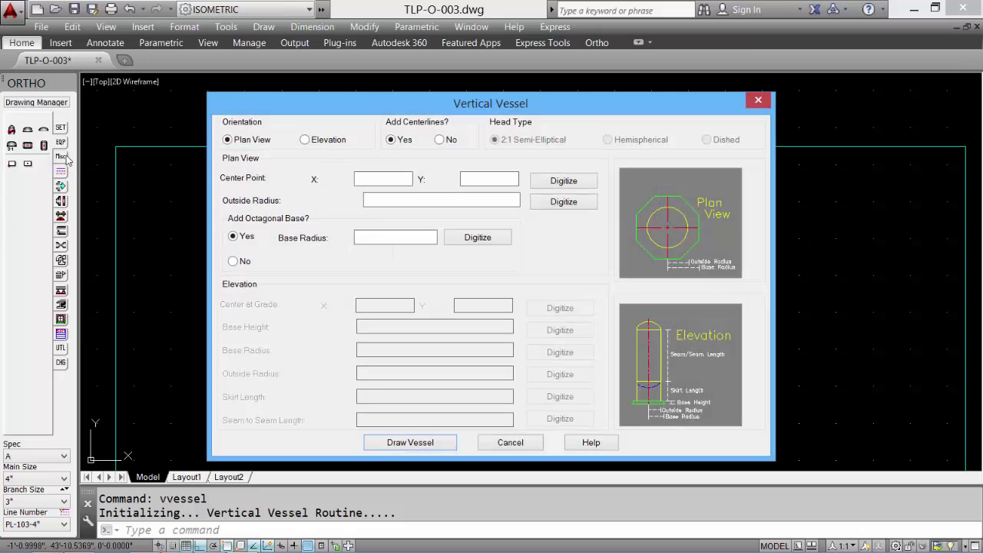
left_click(554, 185)
type("FR")
key("Return")
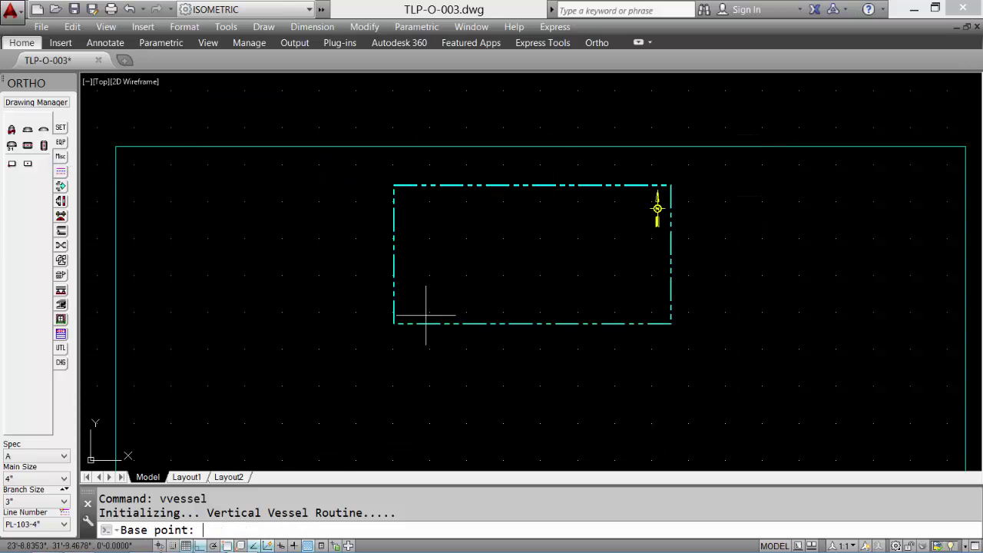
left_click(394, 322)
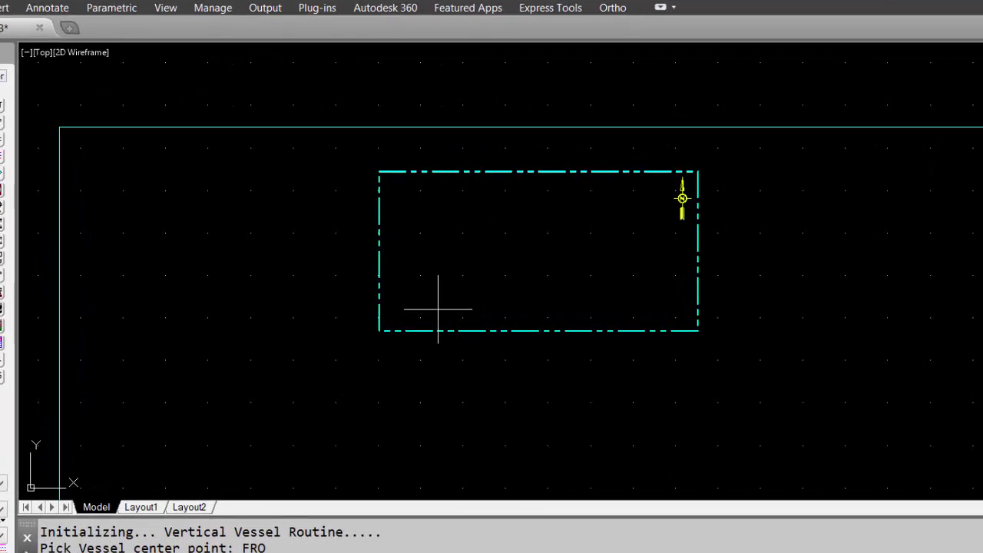
left_click(439, 307)
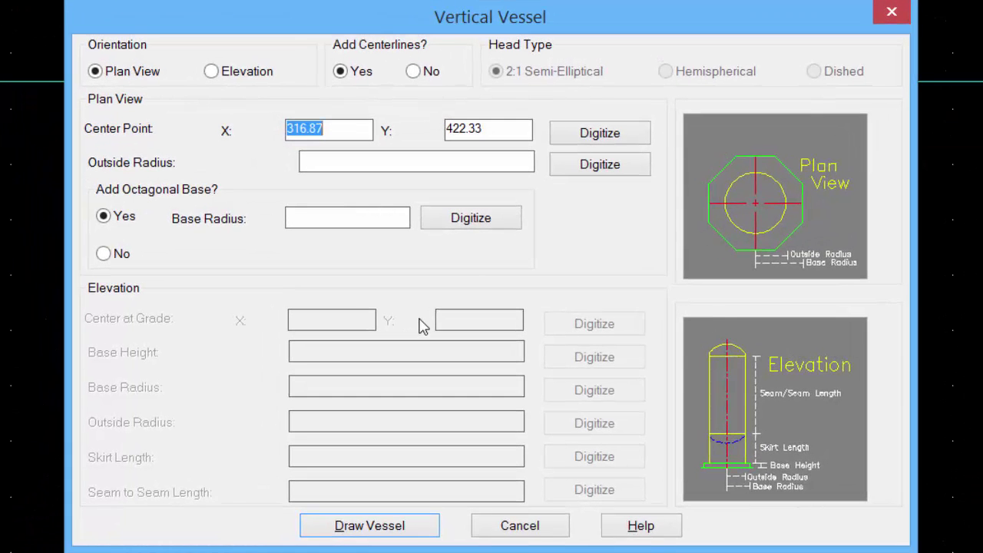
left_click(353, 163)
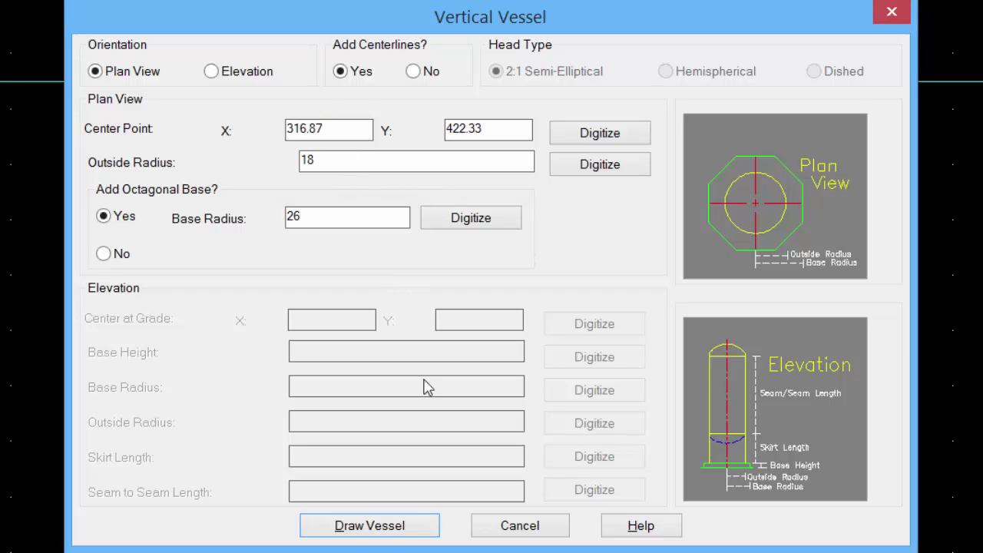
left_click(405, 528)
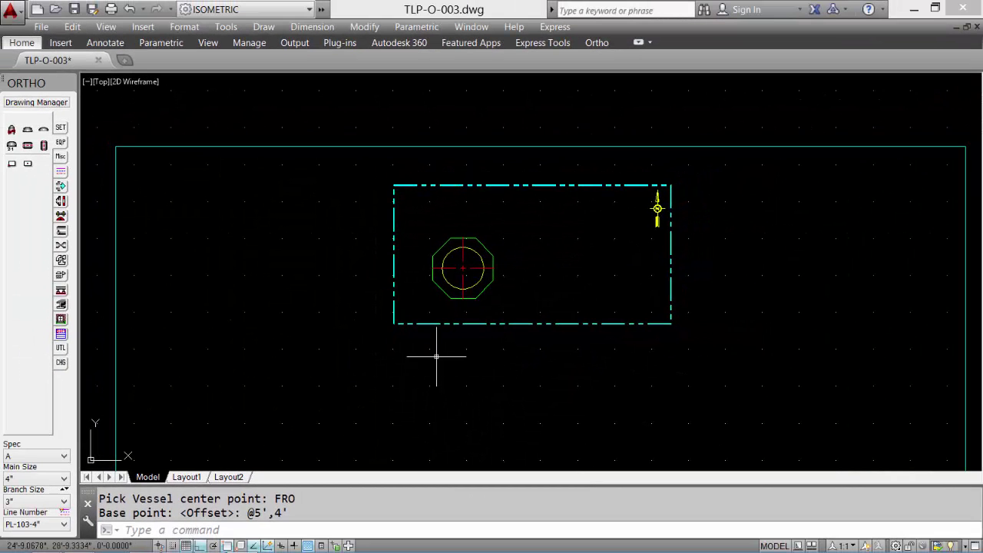
- Turn on AutoRoute, routing from the next inserted fitting
left_click(61, 189)
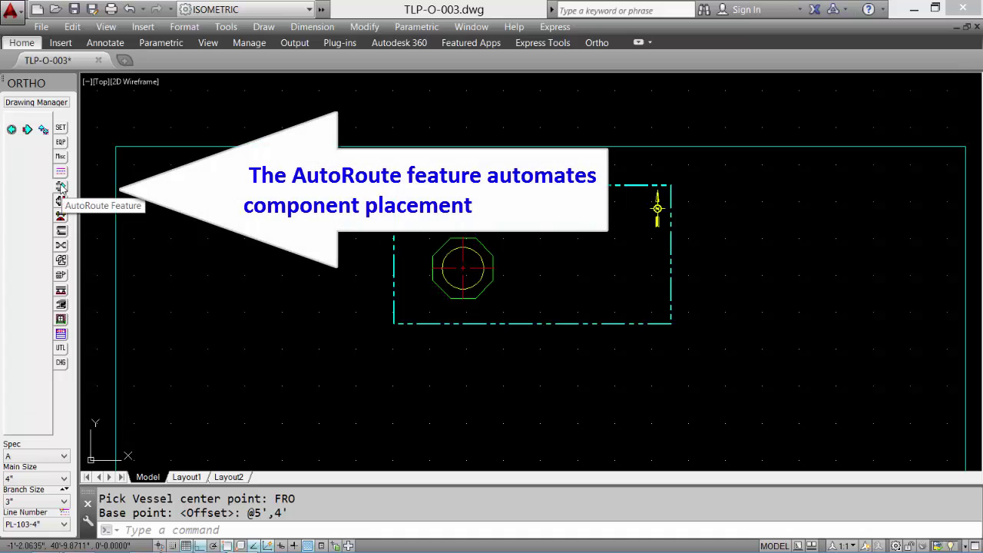
left_click(44, 130)
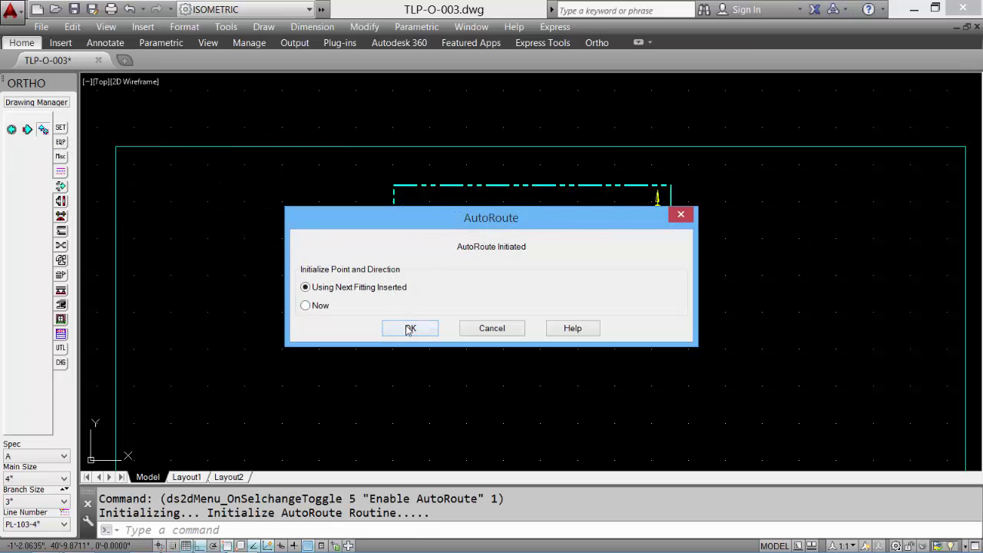
left_click(410, 328)
scroll(453, 269, "up", 3)
- Add a nozzle on the vessel's right side projecting 6 to the east
left_click(60, 200)
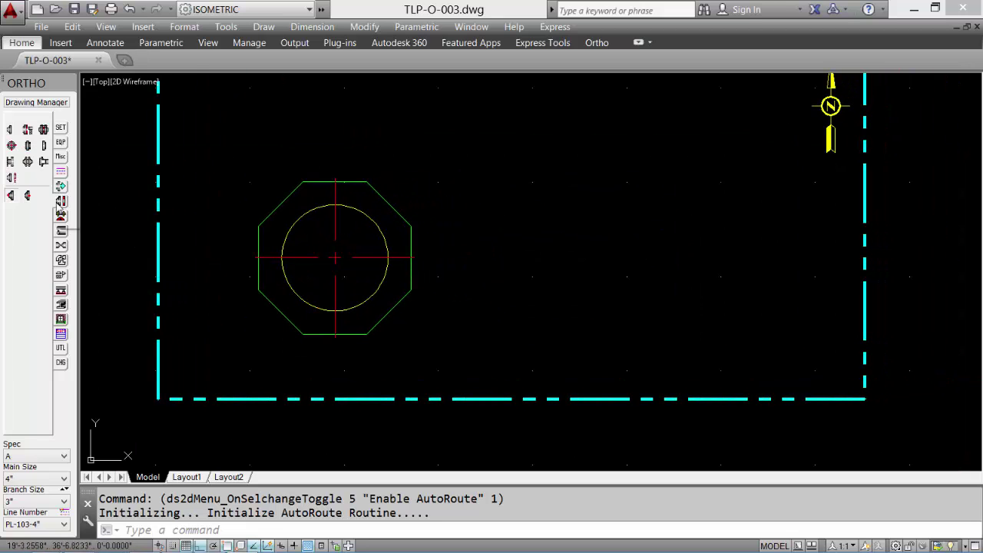
left_click(10, 163)
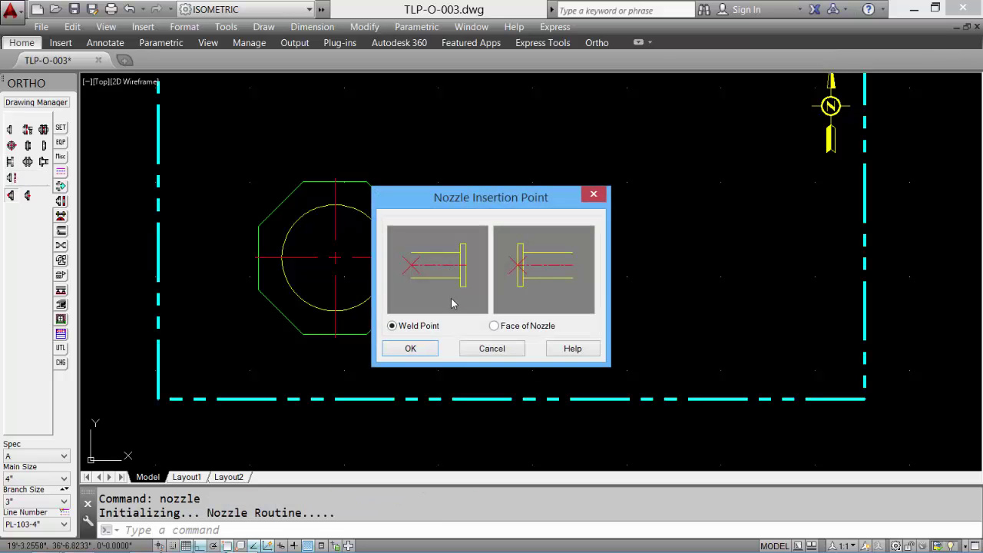
left_click(411, 349)
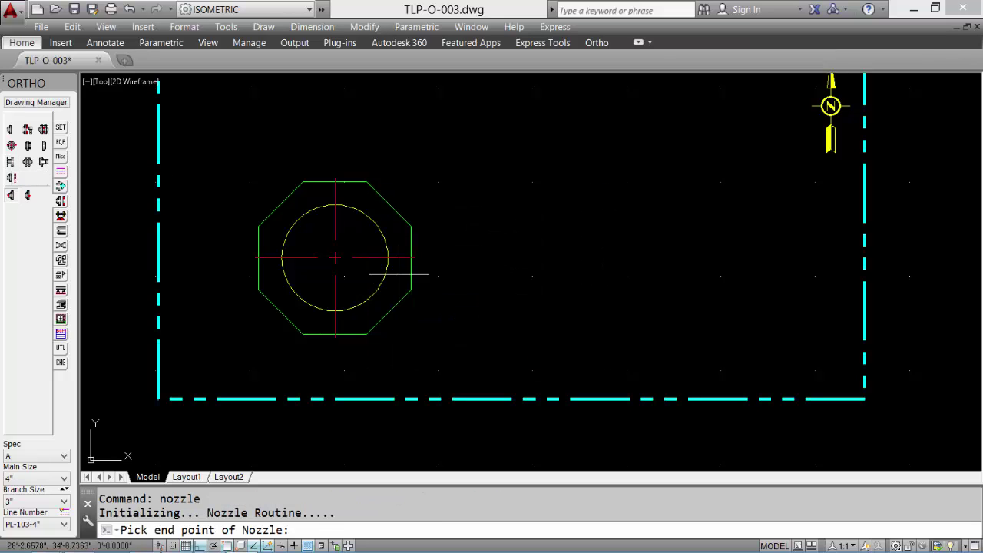
left_click(386, 258)
left_click(512, 257)
key("Return")
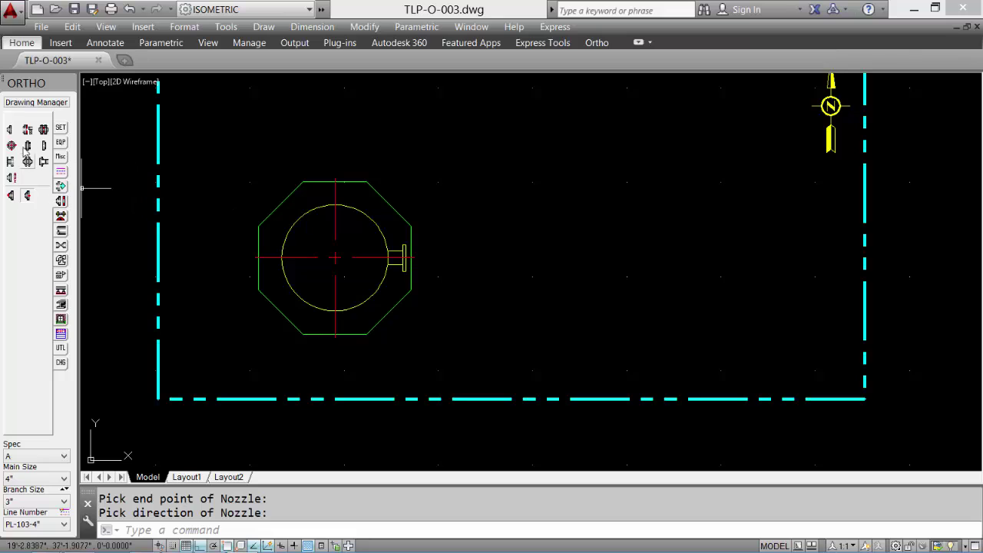
- Attach a flange with gasket and bolts to the nozzle and attempt a 90° LR elbow
left_click(27, 130)
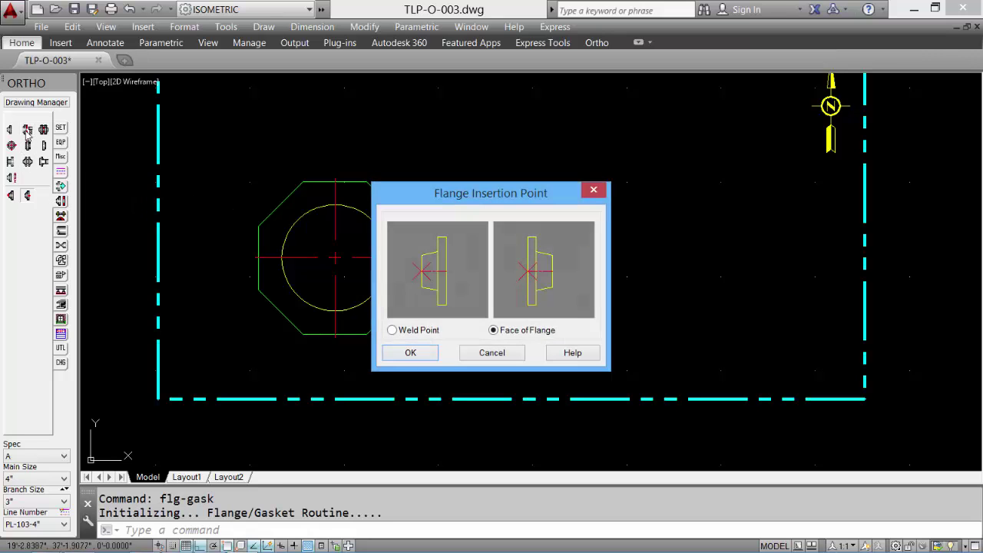
left_click(410, 354)
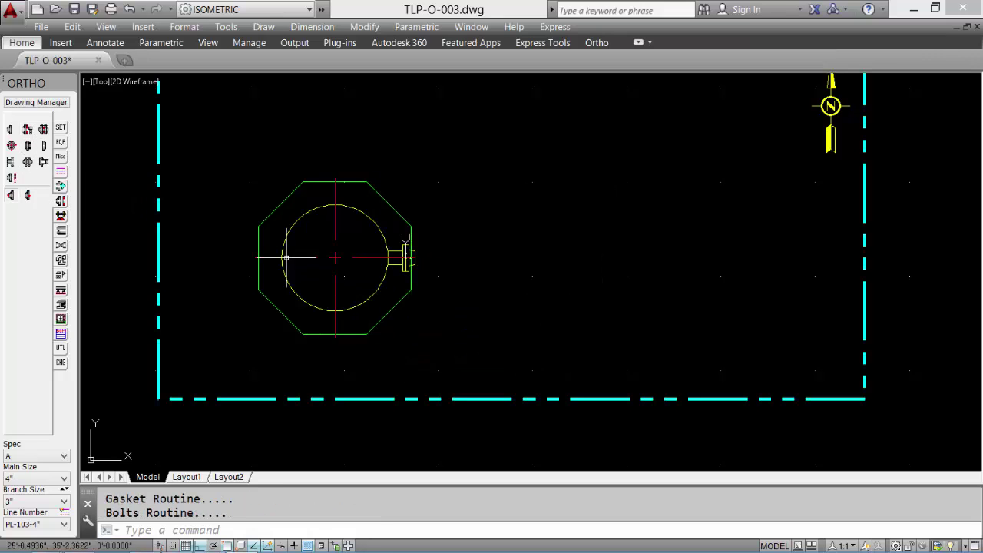
left_click(61, 261)
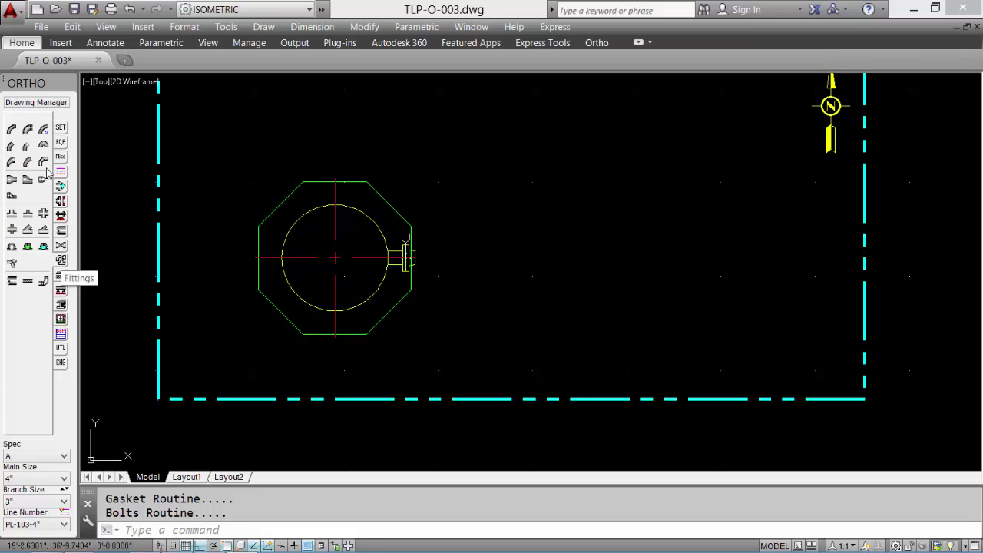
left_click(11, 129)
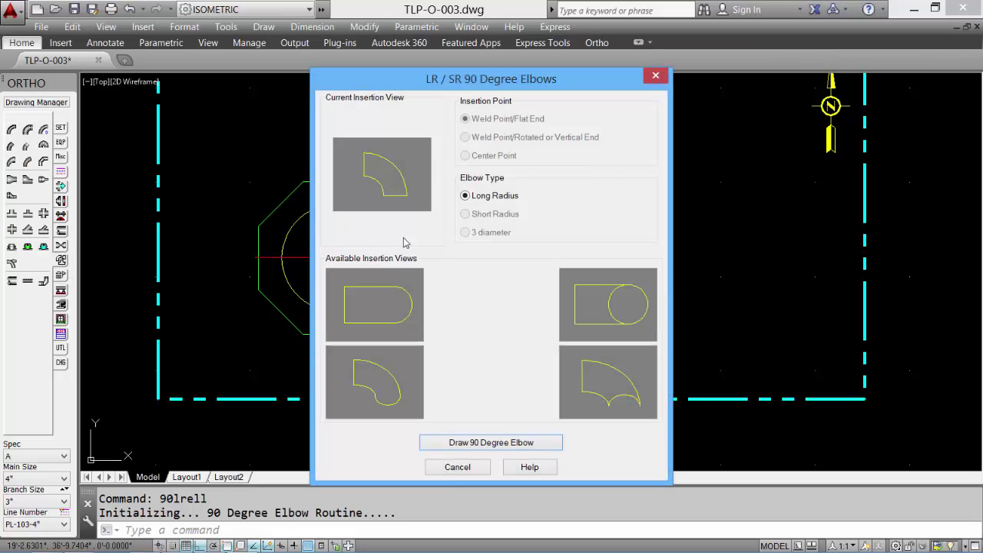
left_click(402, 302)
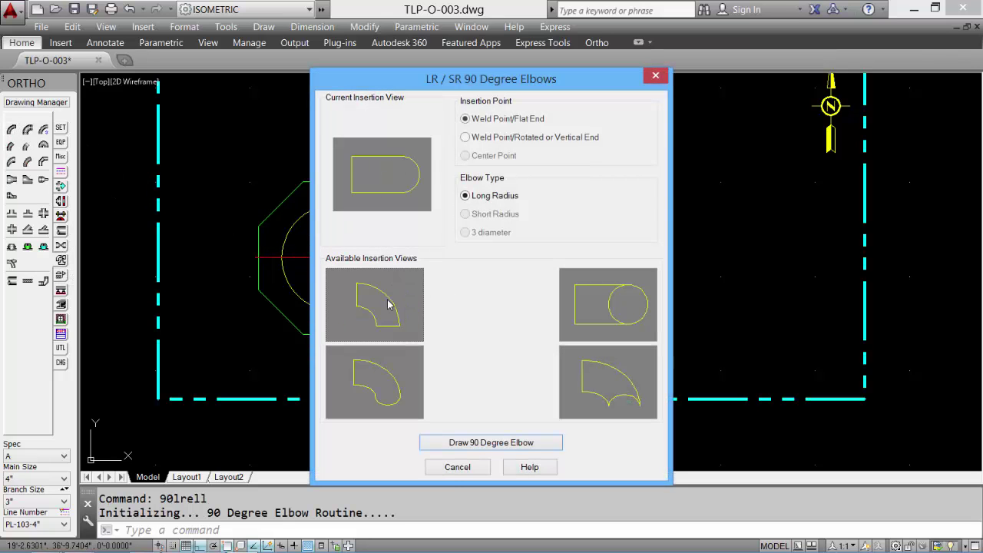
left_click(490, 443)
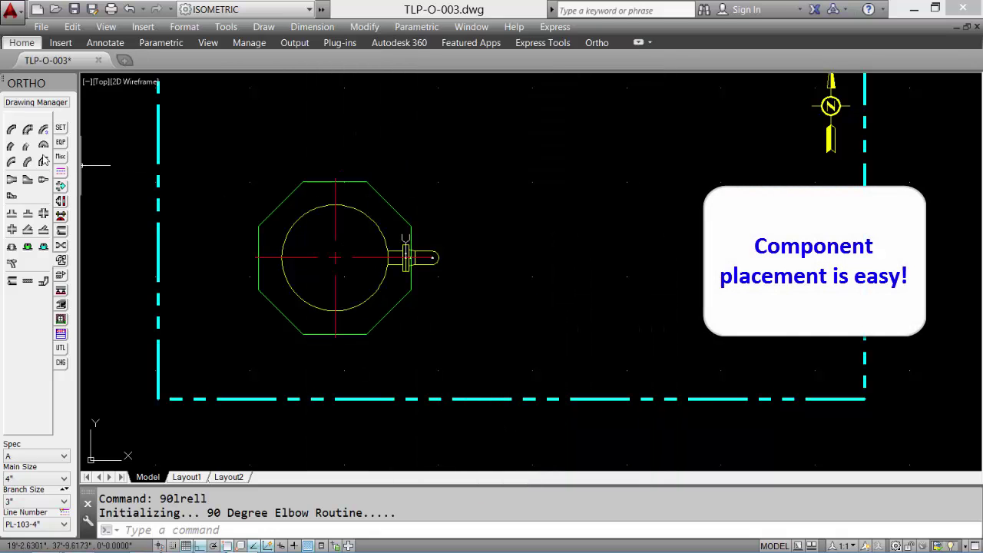
- Place the long-radius 90° elbow against the flange, turning the line vertically
left_click(11, 129)
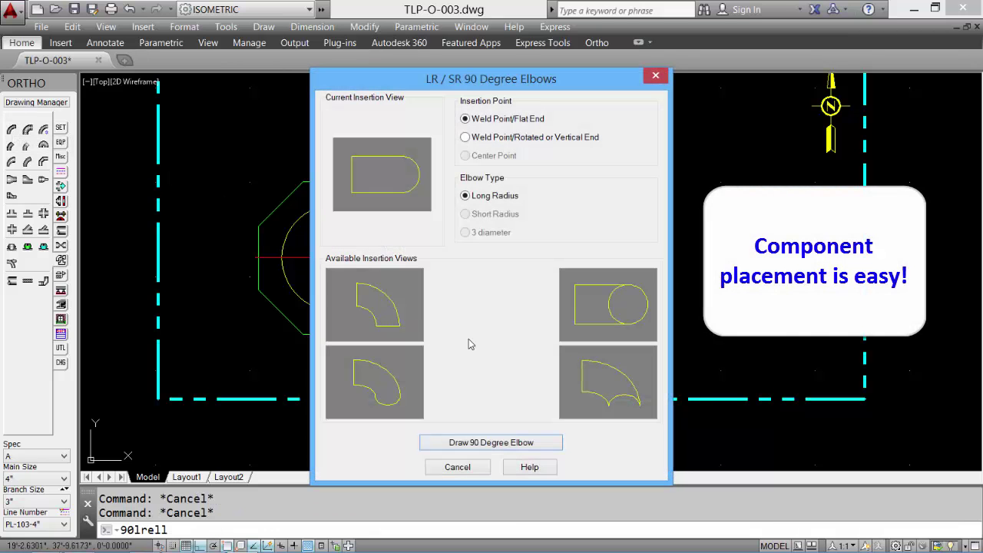
left_click(608, 324)
left_click(474, 136)
left_click(492, 443)
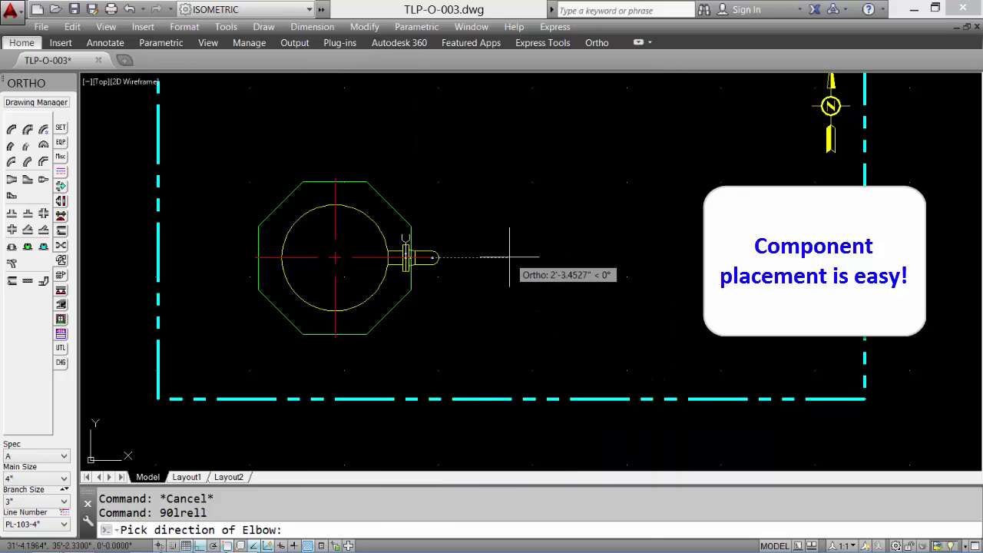
left_click(513, 259)
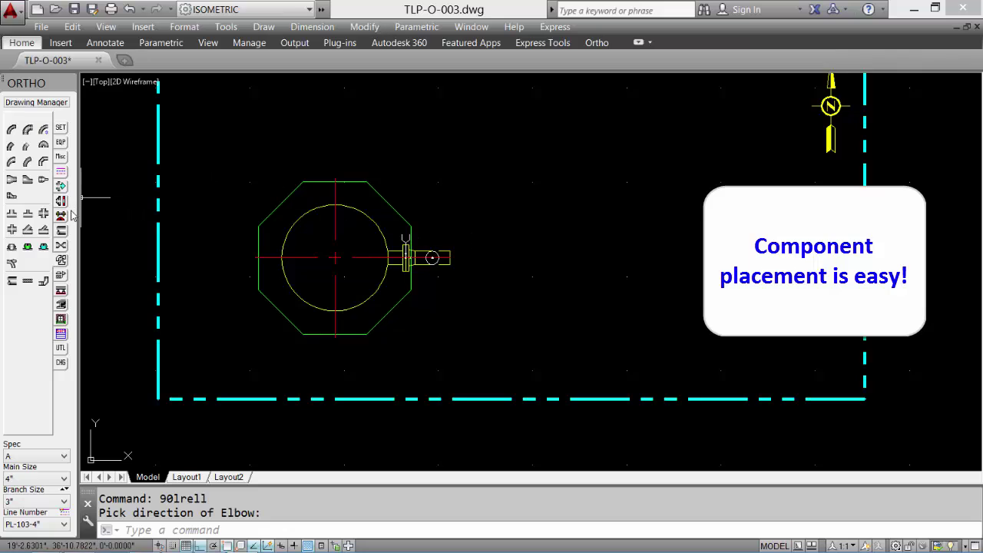
- Add a flanged, gasketed gate valve after the elbow with a plan-oriented stem
left_click(61, 245)
left_click(43, 129)
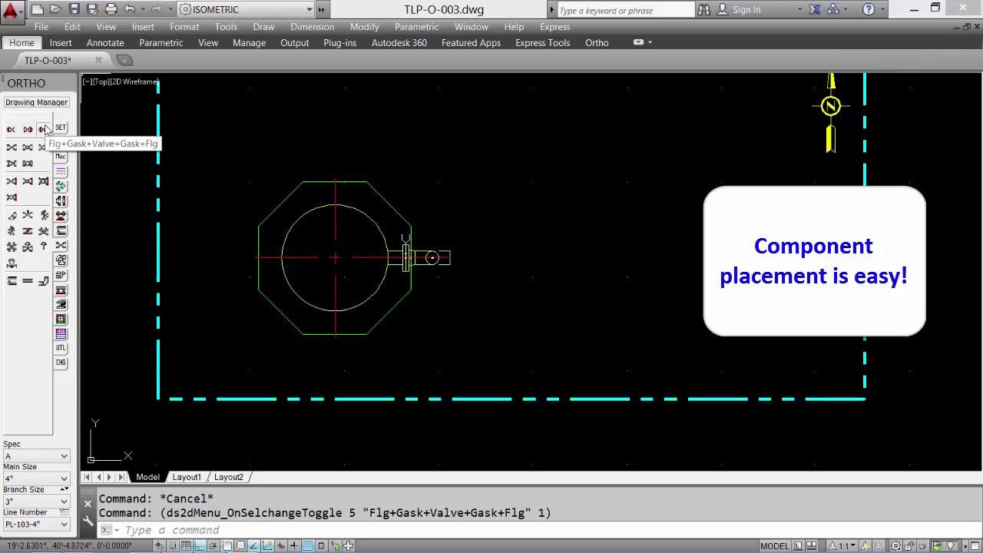
left_click(27, 162)
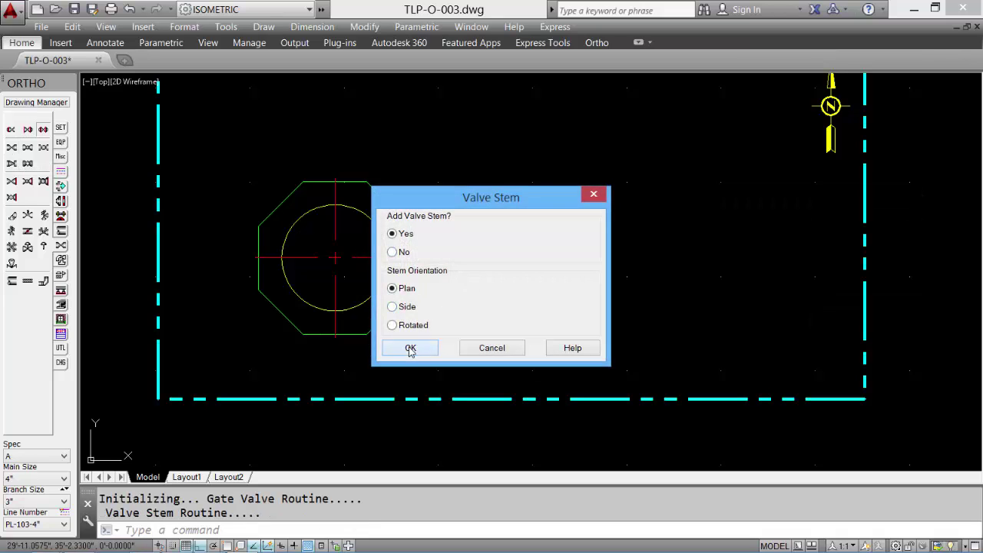
left_click(411, 349)
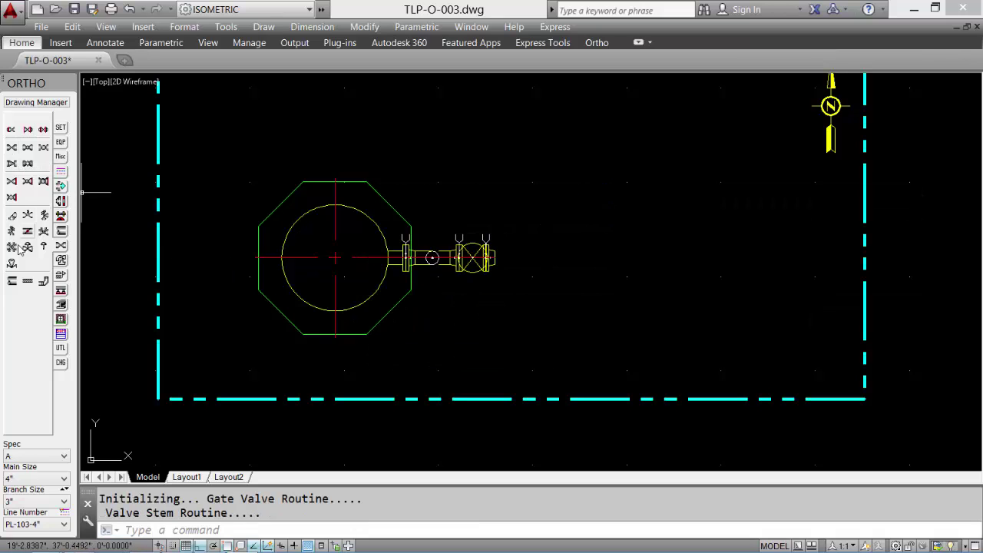
- Draw a 3' pipe after the valve ending in another 90° LR elbow
left_click(12, 281)
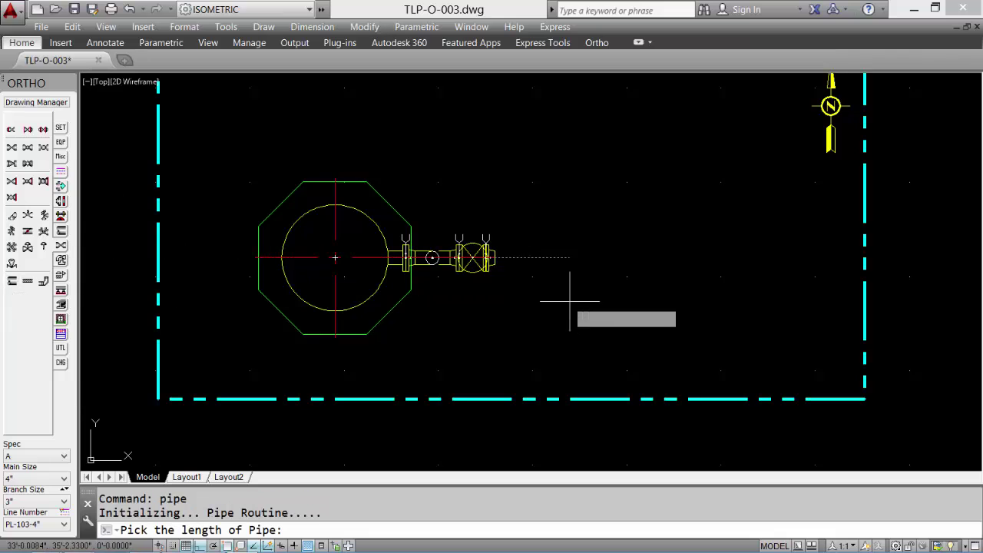
type("3'")
key("Return")
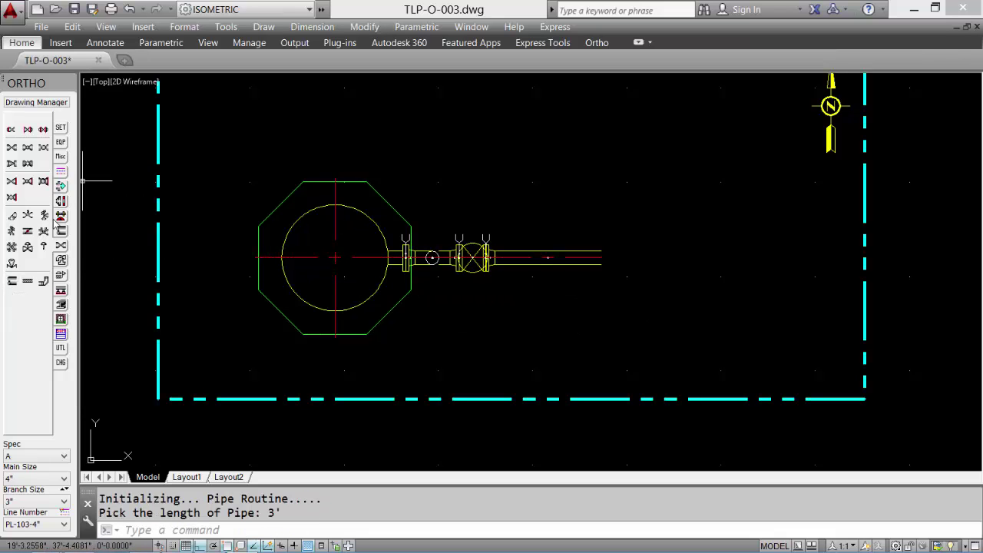
left_click(60, 261)
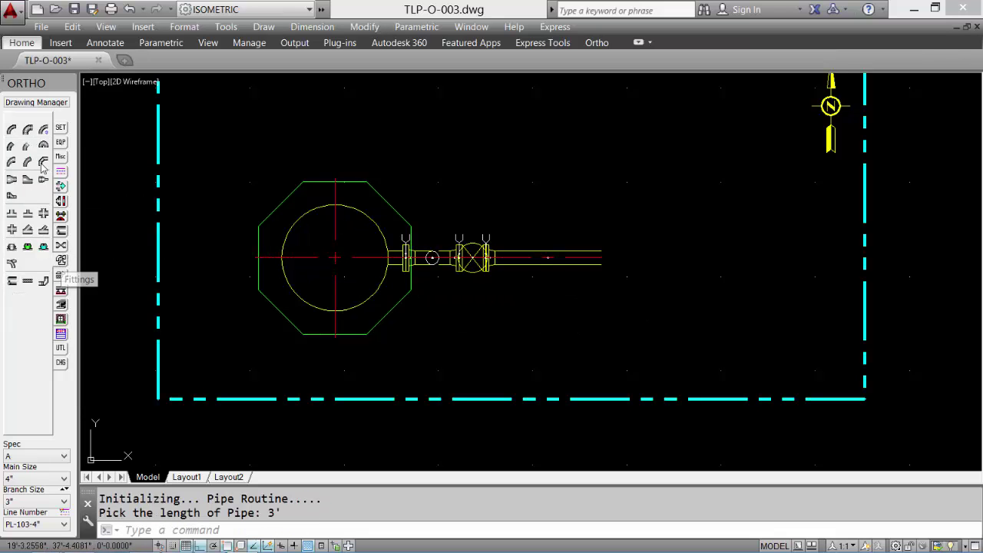
left_click(11, 130)
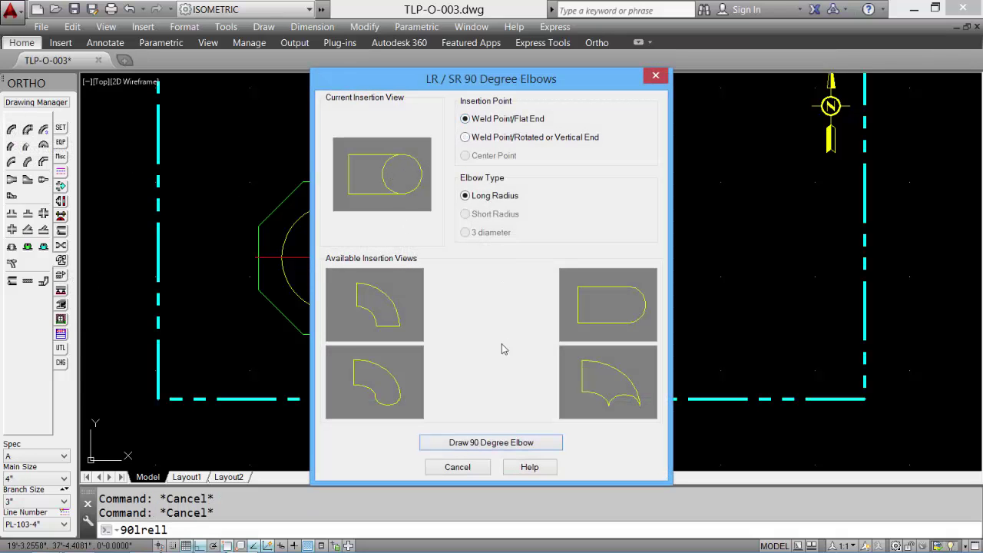
left_click(501, 442)
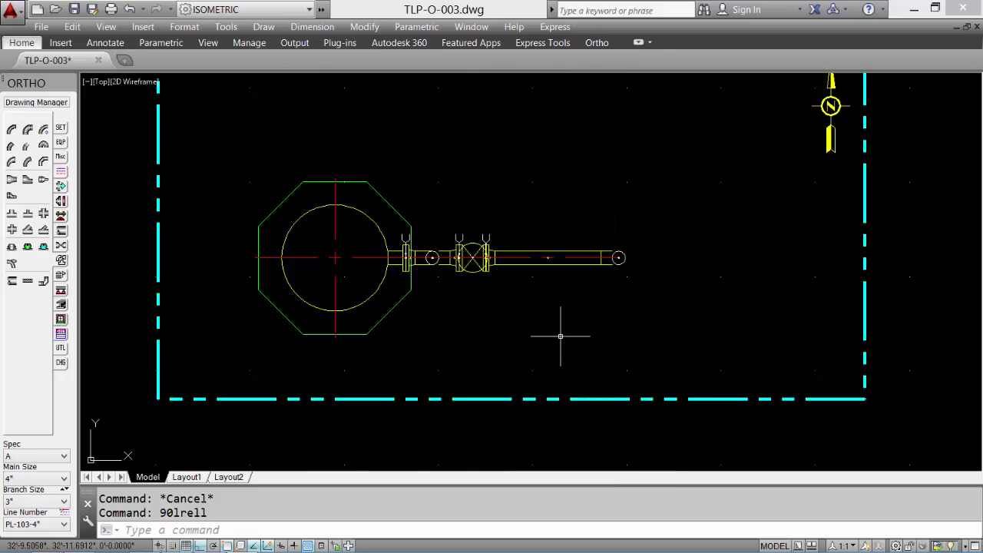
left_click(43, 480)
scroll(19, 201, "down", 2)
- With main size 3", add a straight tee by its center point at the pipe end
left_click(21, 196)
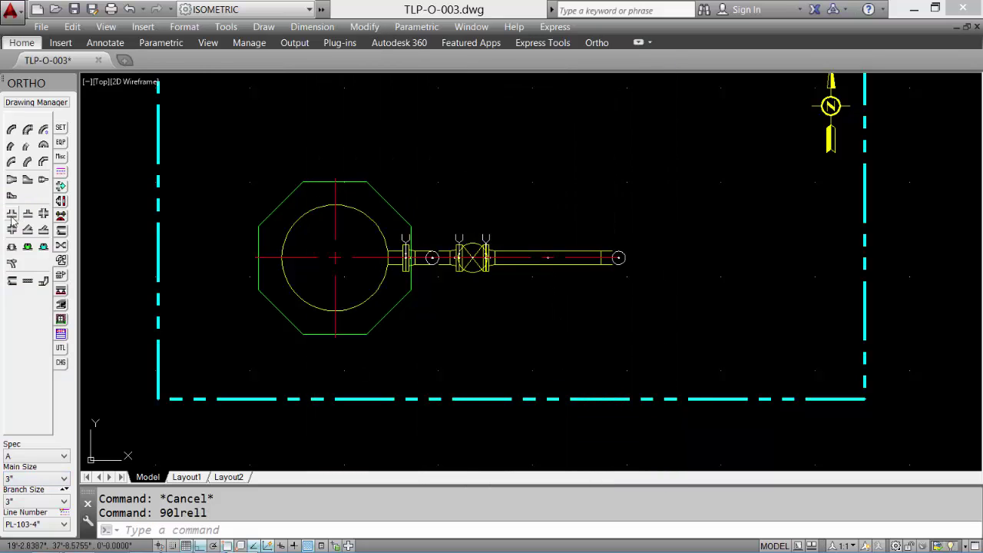
left_click(12, 215)
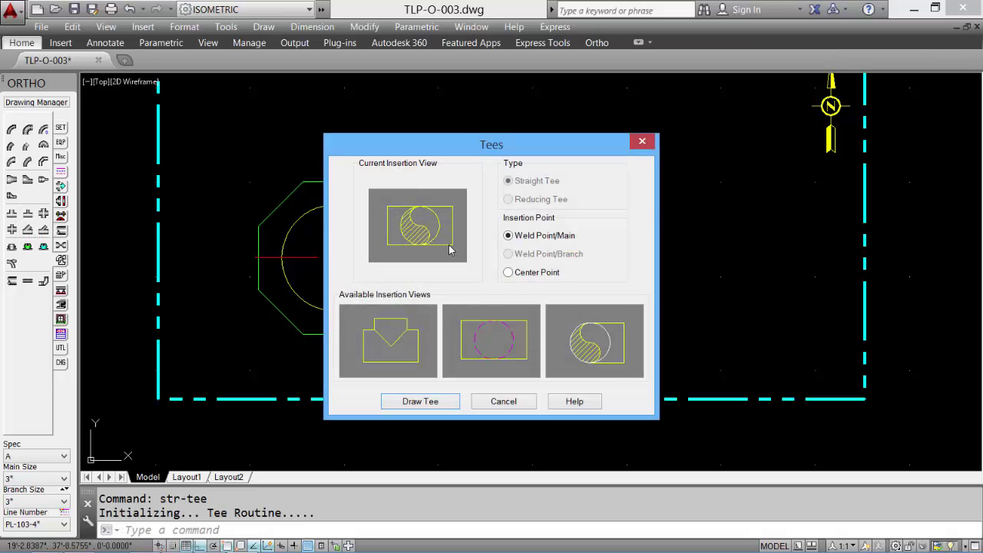
left_click(590, 340)
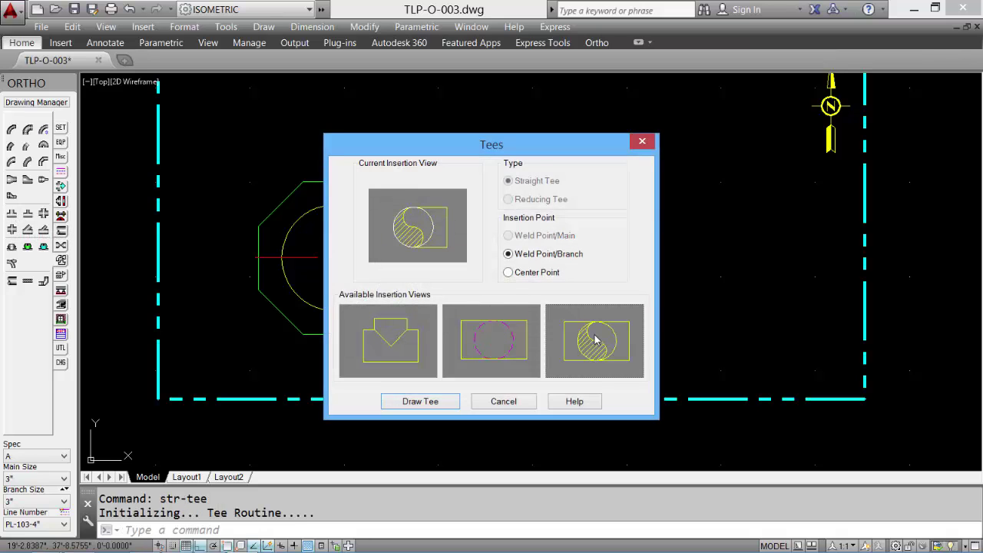
left_click(420, 401)
left_click(695, 262)
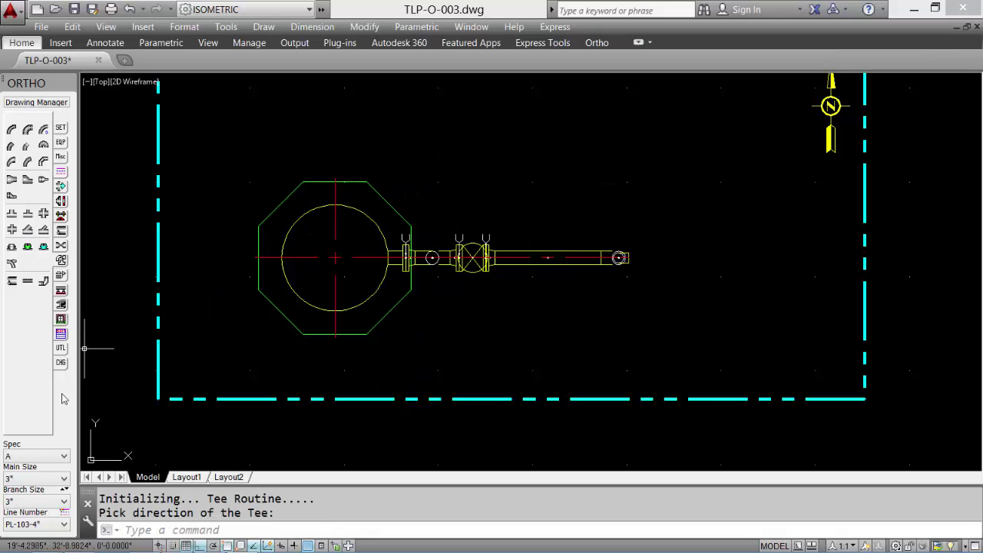
- Change the main pipe size to 4" and switch AutoRoute off
left_click(42, 479)
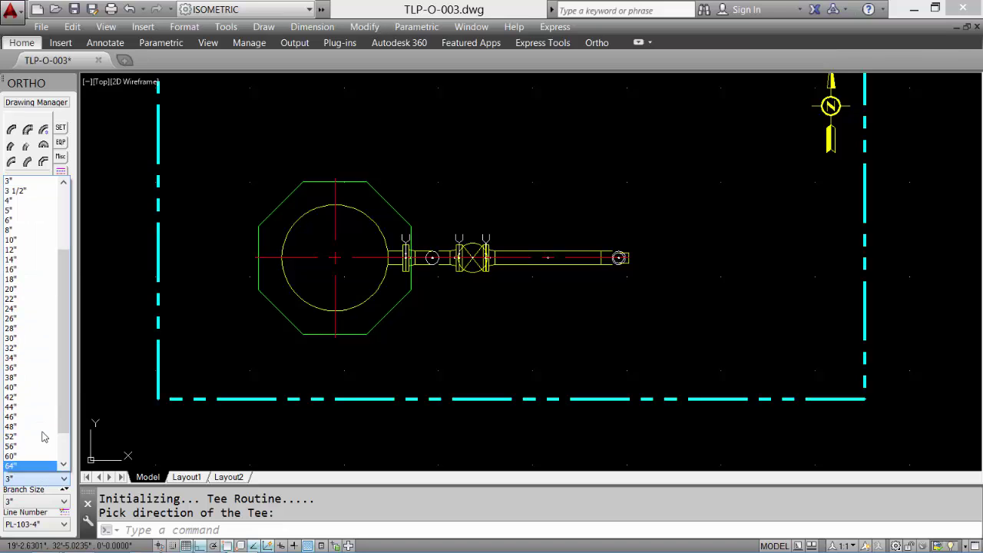
left_click(34, 199)
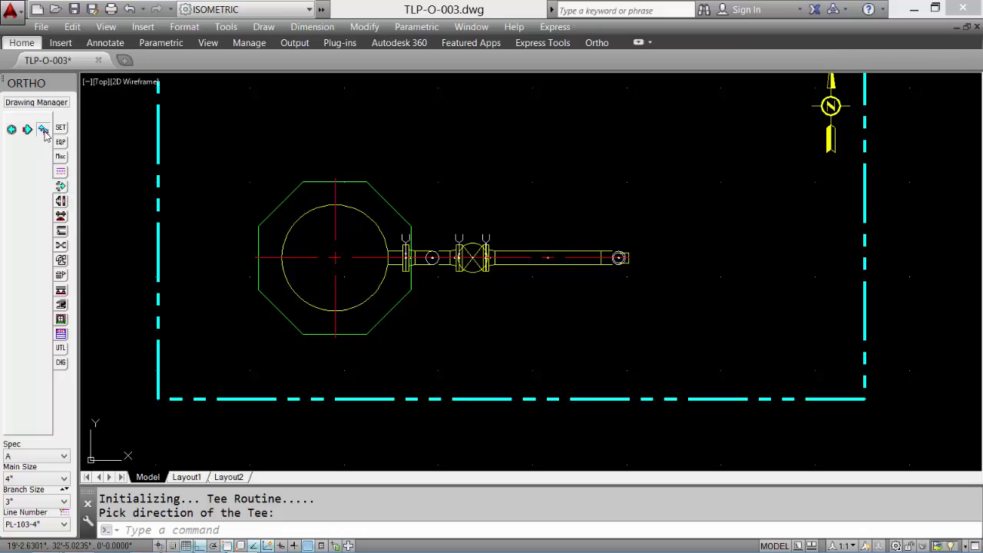
left_click(43, 131)
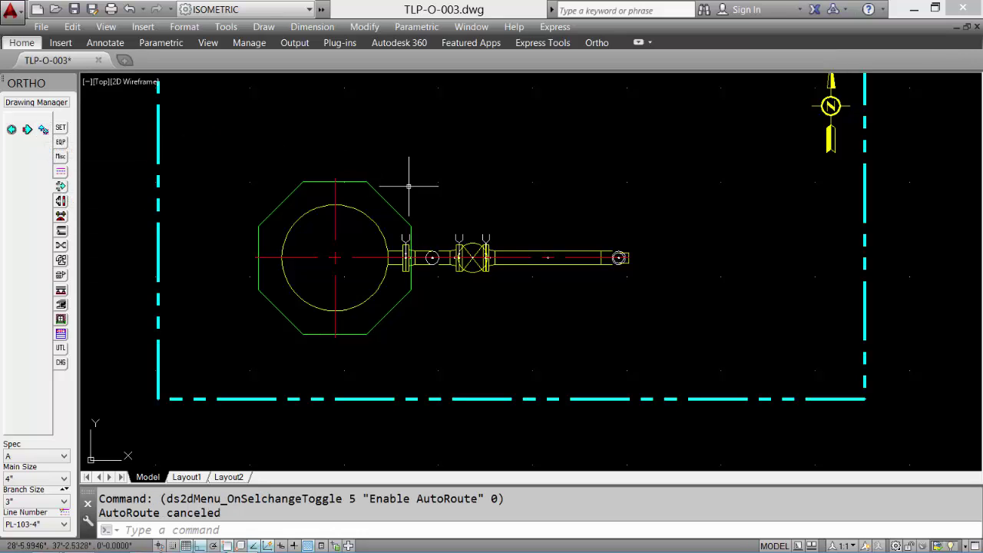
- Draw a ground line below the plan and two projection lines from the vessel's sides down to it
scroll(439, 209, "up", 2)
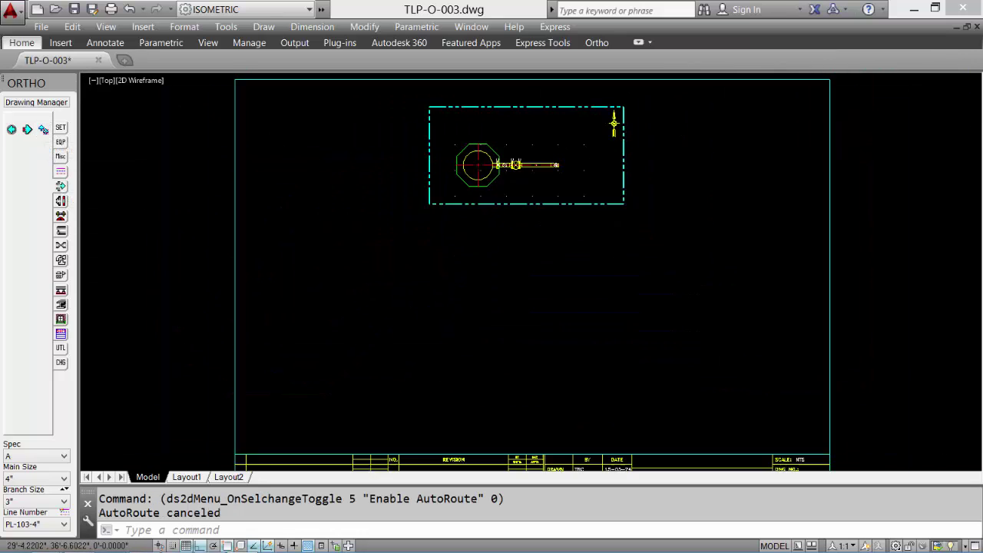
middle_click(438, 209)
type("L")
key("Return")
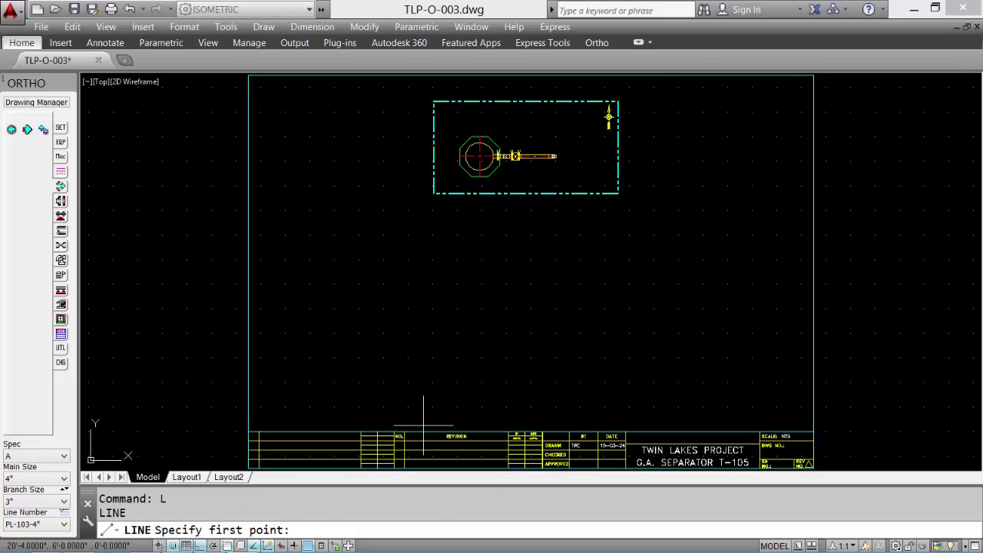
left_click(420, 391)
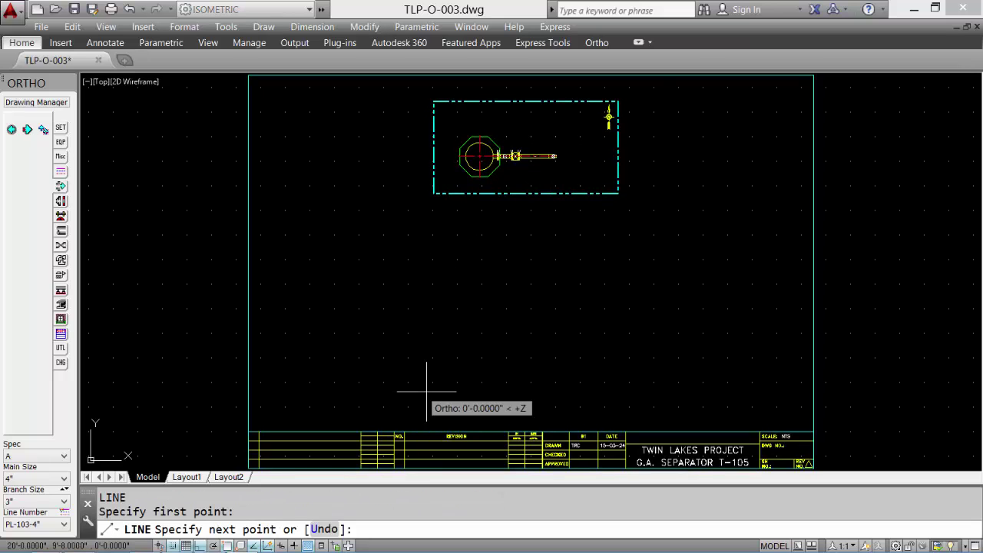
left_click(628, 385)
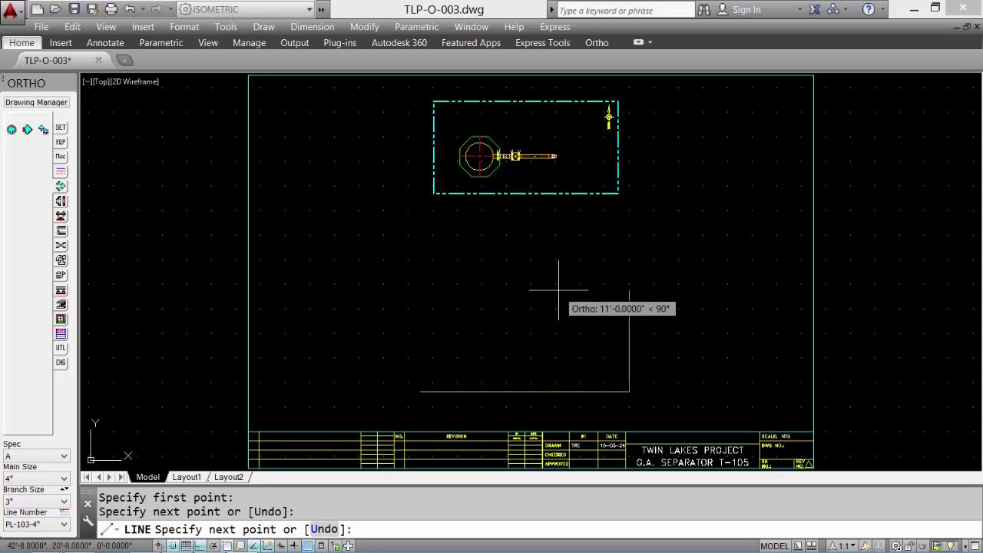
key("Return")
key("Return")
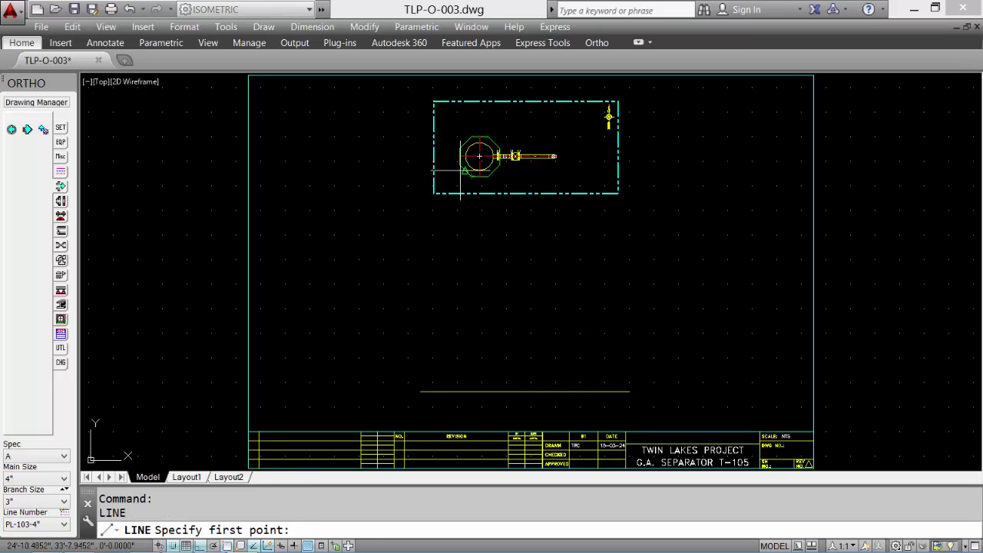
left_click(461, 163)
left_click(473, 410)
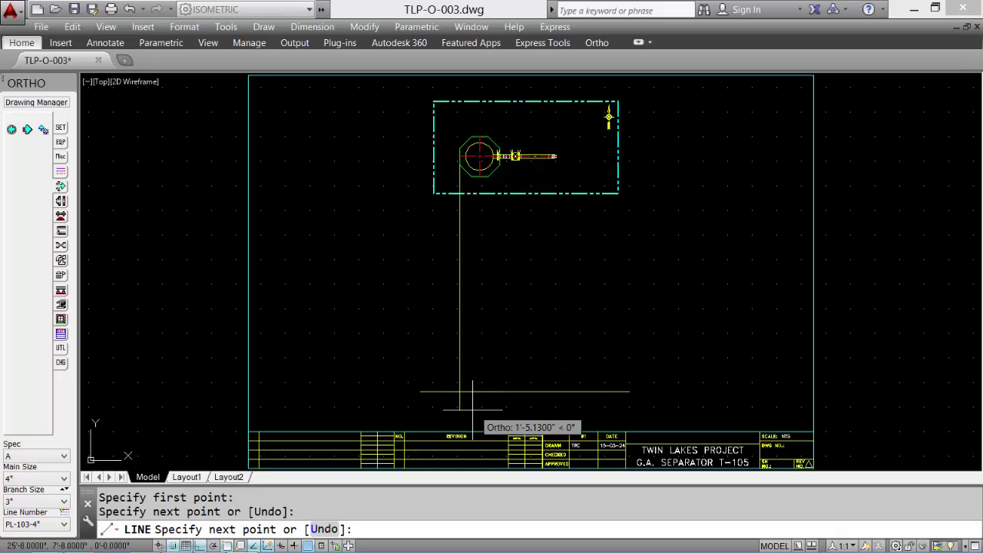
key("Return")
key("Return")
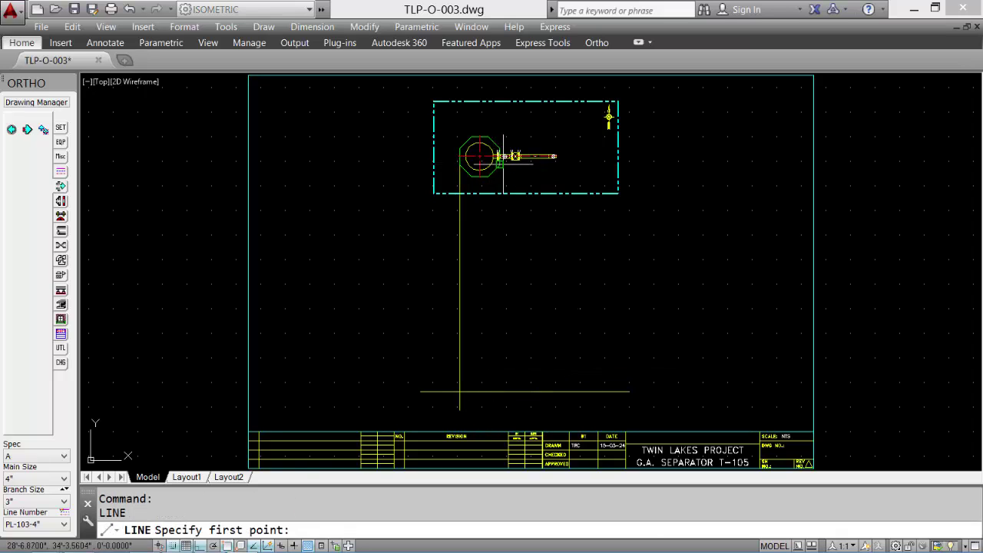
left_click(500, 160)
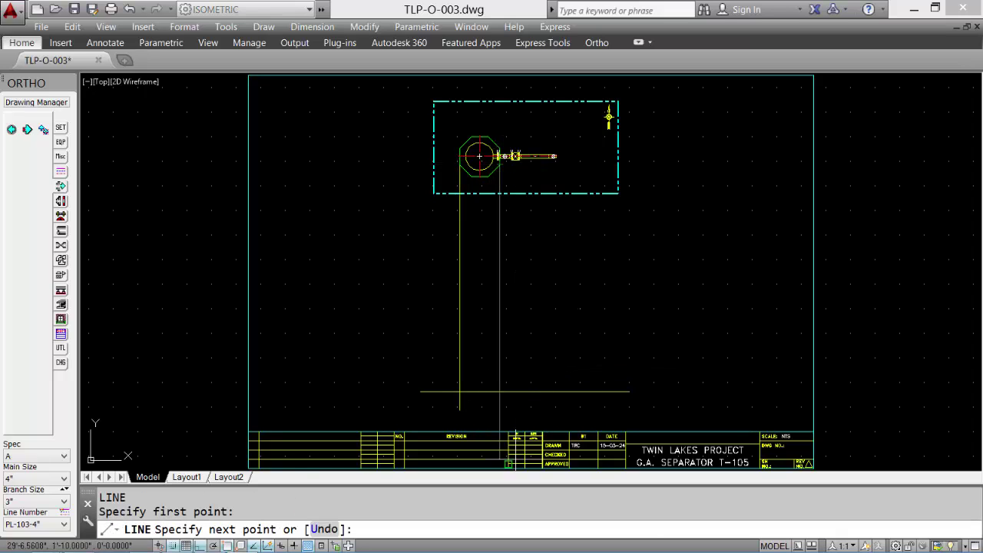
left_click(506, 406)
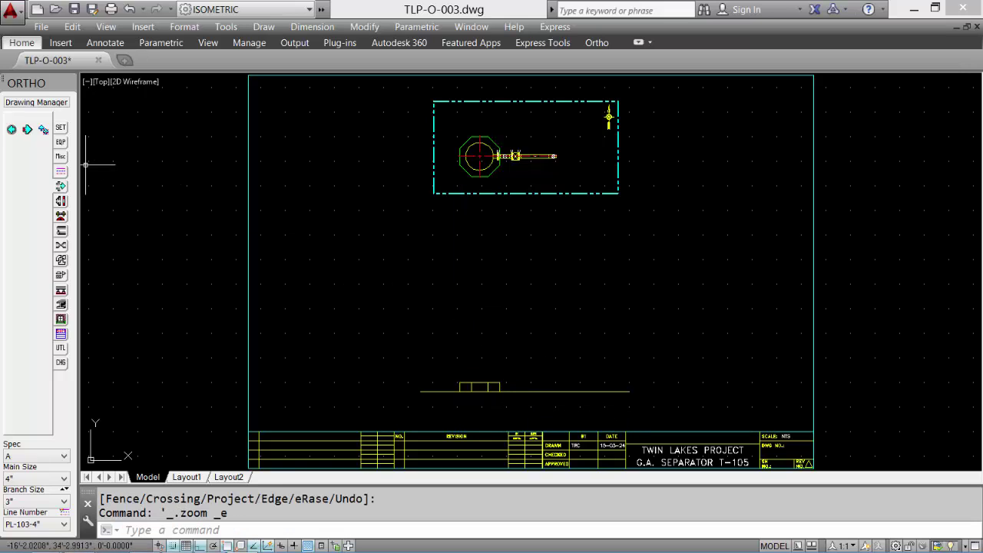
- Place a Grade symbol from the Misc palette on the ground line
left_click(61, 156)
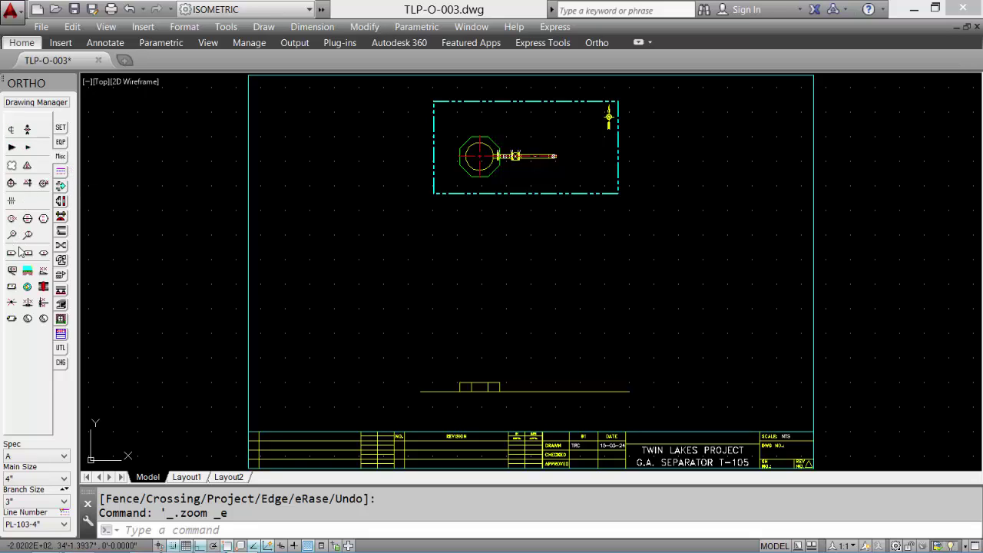
left_click(27, 272)
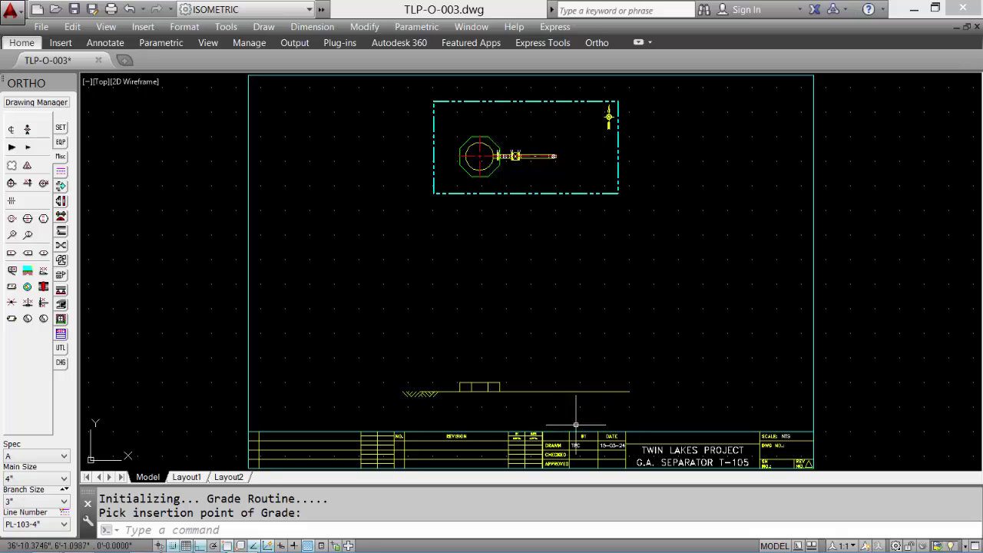
left_click(616, 401)
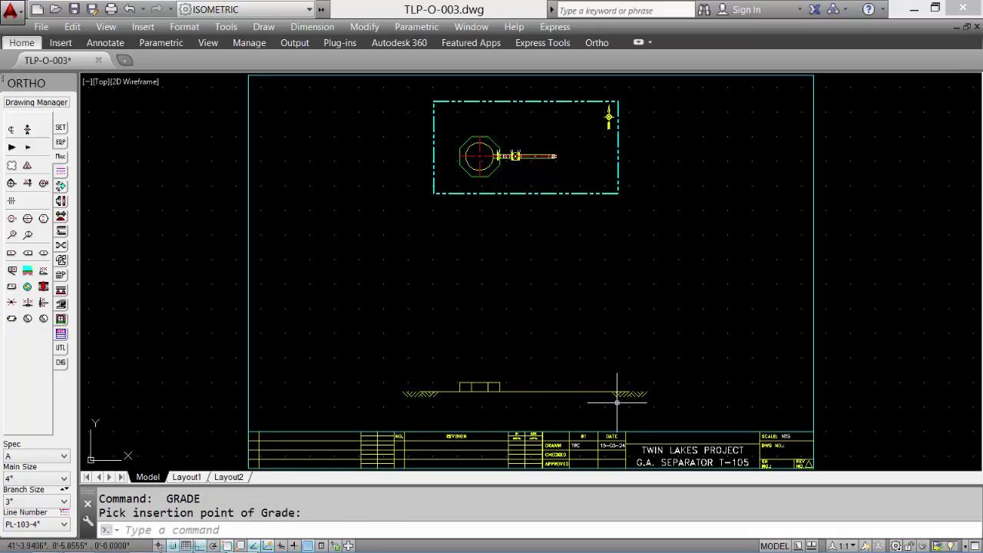
- Draw the vertical vessel elevation centered on grade: base radius 22, shell 18, skirt 30, 12' seam-to-seam
left_click(55, 146)
left_click(45, 147)
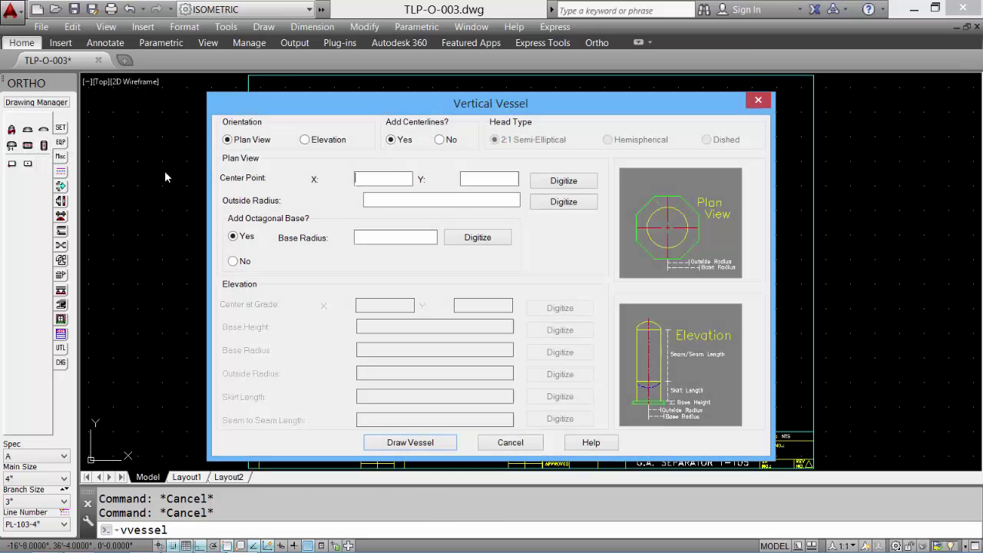
left_click(304, 141)
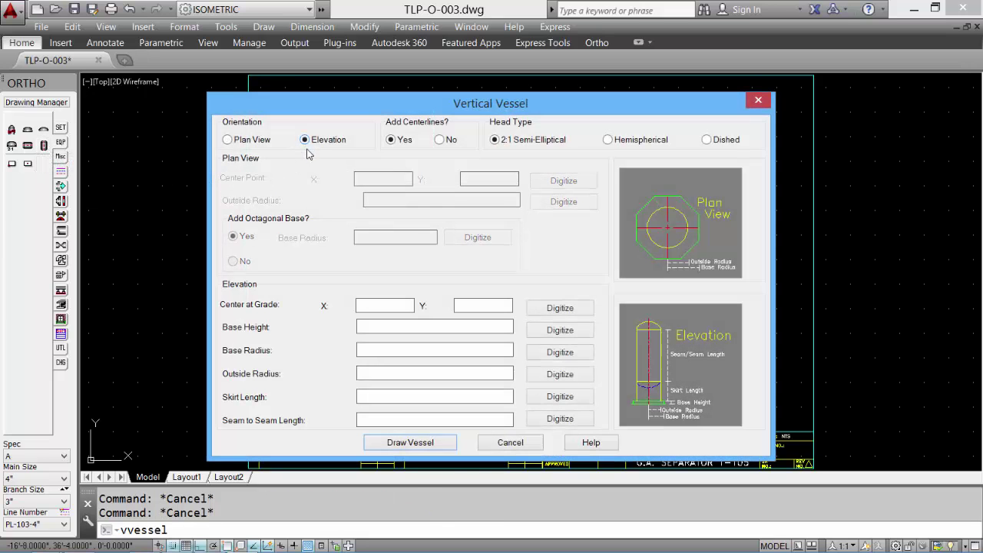
left_click(547, 311)
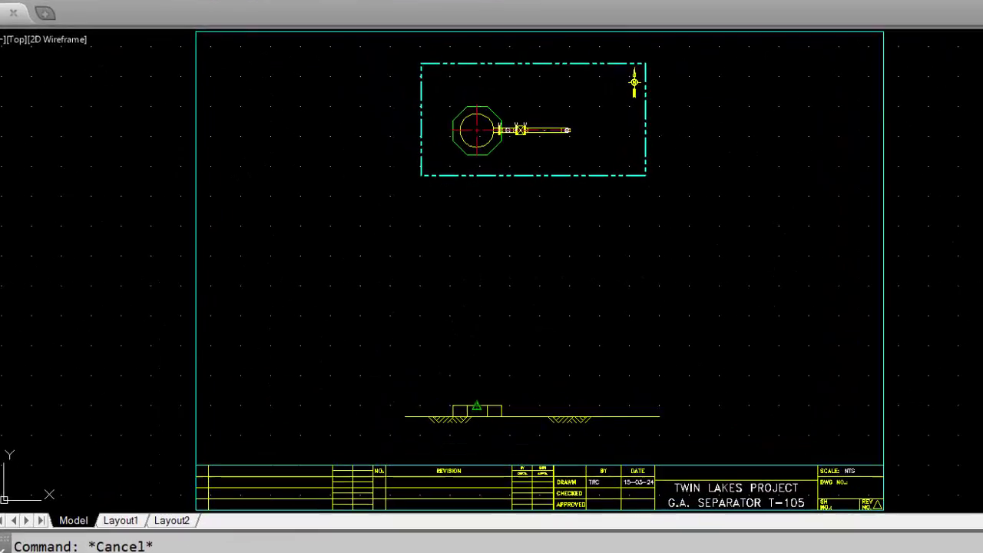
left_click(476, 382)
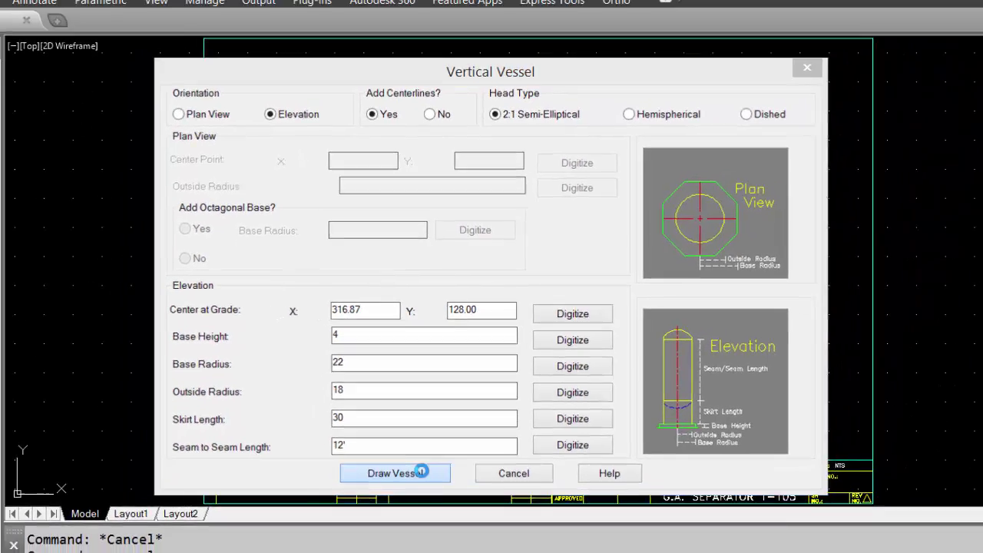
left_click(376, 525)
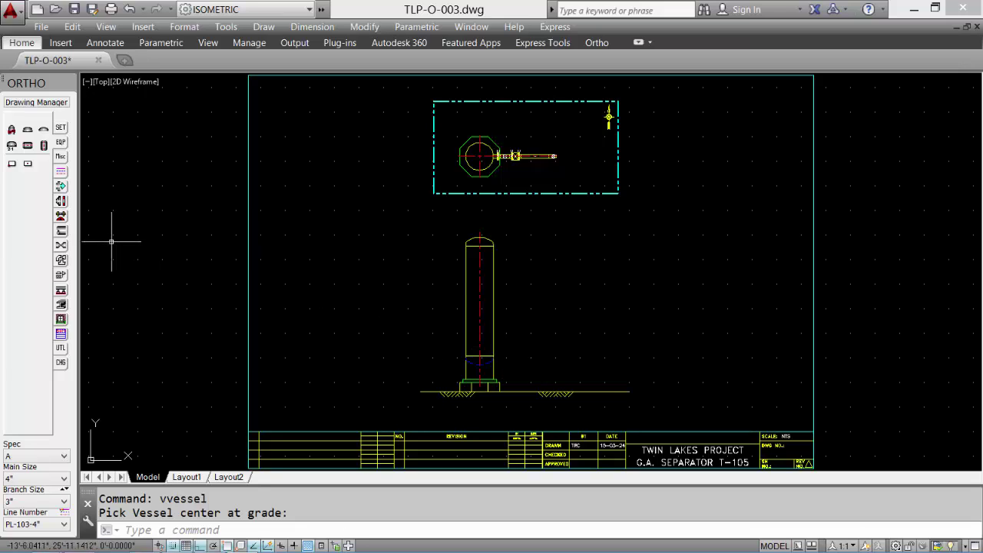
- Turn AutoRoute back on so routing continues from the next fitting
mouse_move(61, 186)
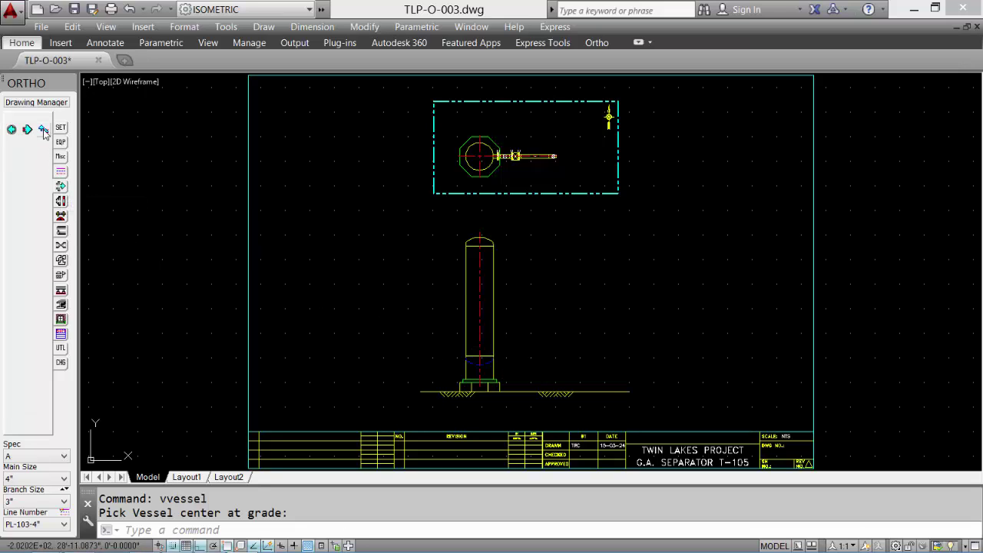
left_click(44, 130)
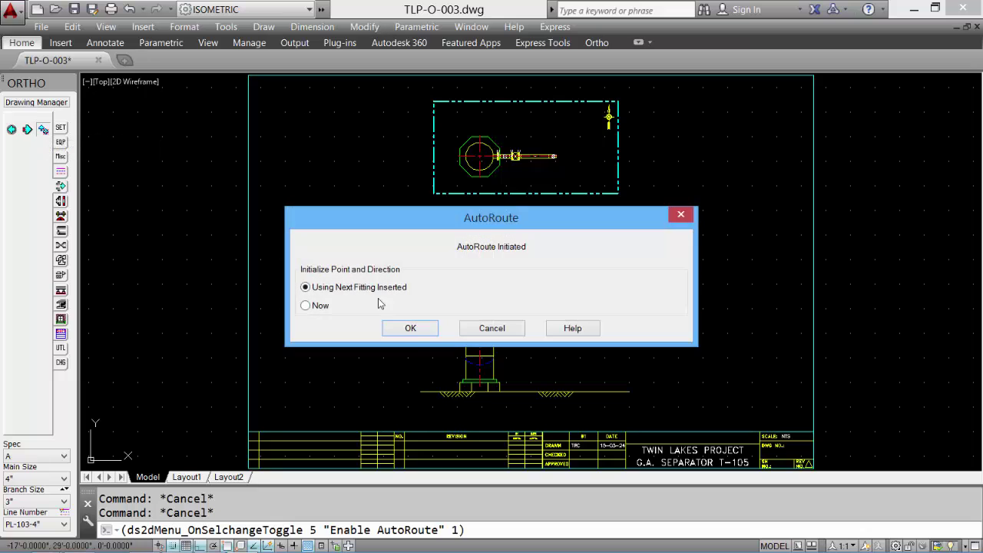
left_click(420, 331)
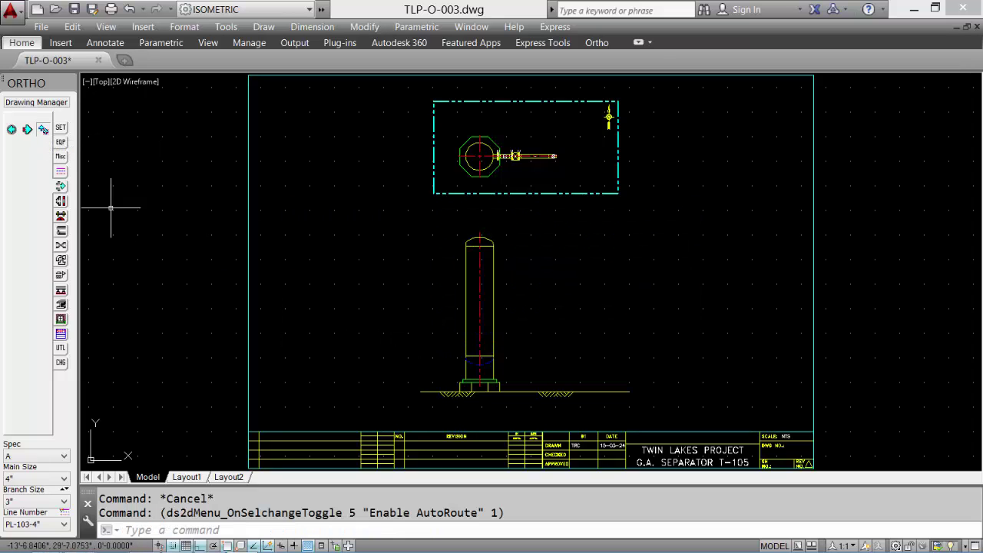
left_click(61, 201)
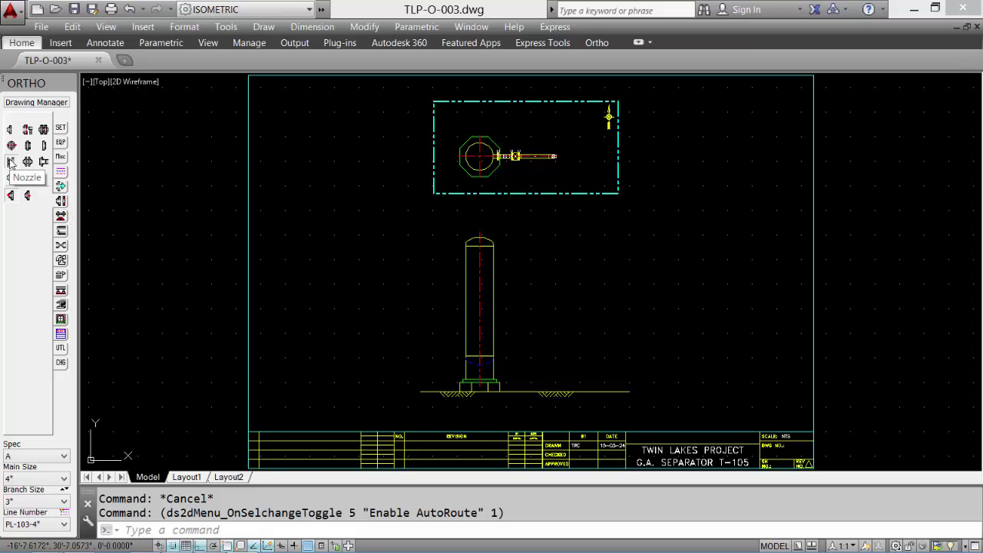
left_click(11, 162)
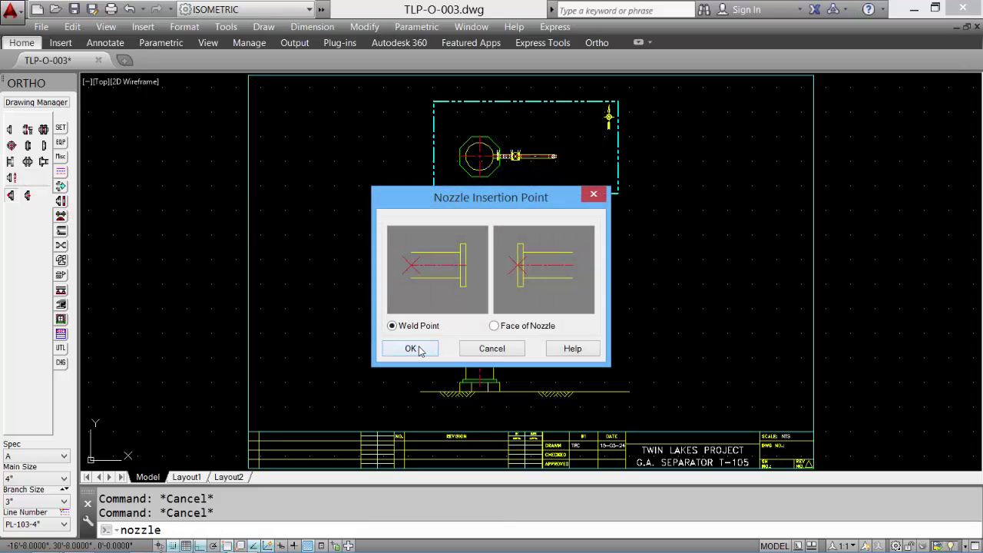
left_click(411, 349)
type("FRO")
key("Return")
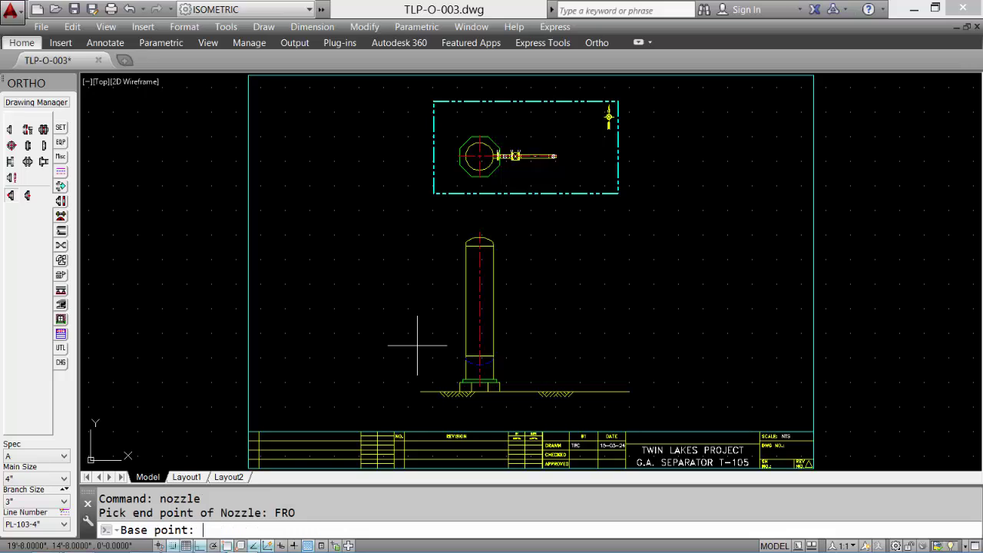
left_click(480, 356)
type("@18,96")
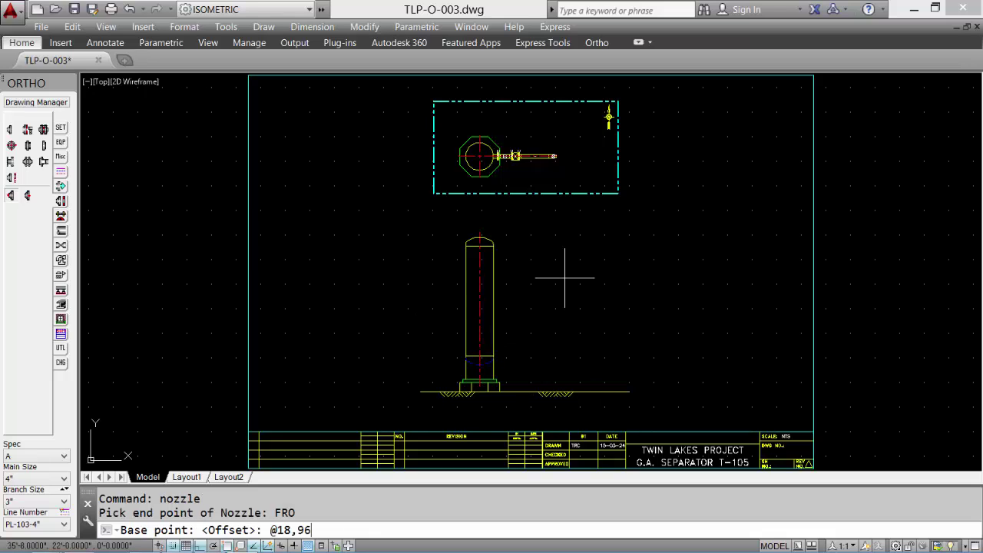
key("Return")
left_click(564, 278)
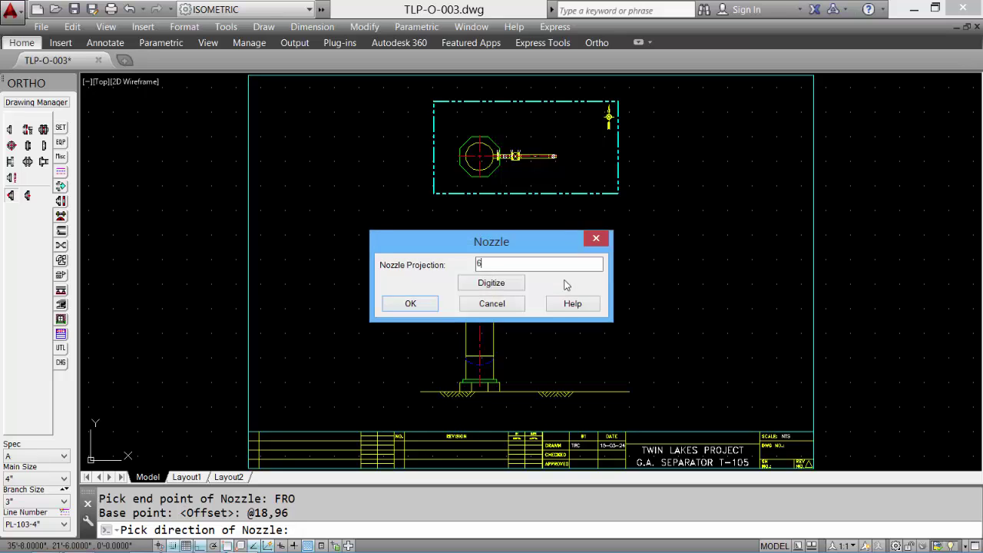
key("Return")
scroll(527, 279, "up", 8)
mouse_move(518, 281)
middle_mouse_down()
mouse_move(497, 183)
mouse_move(466, 148)
middle_mouse_up()
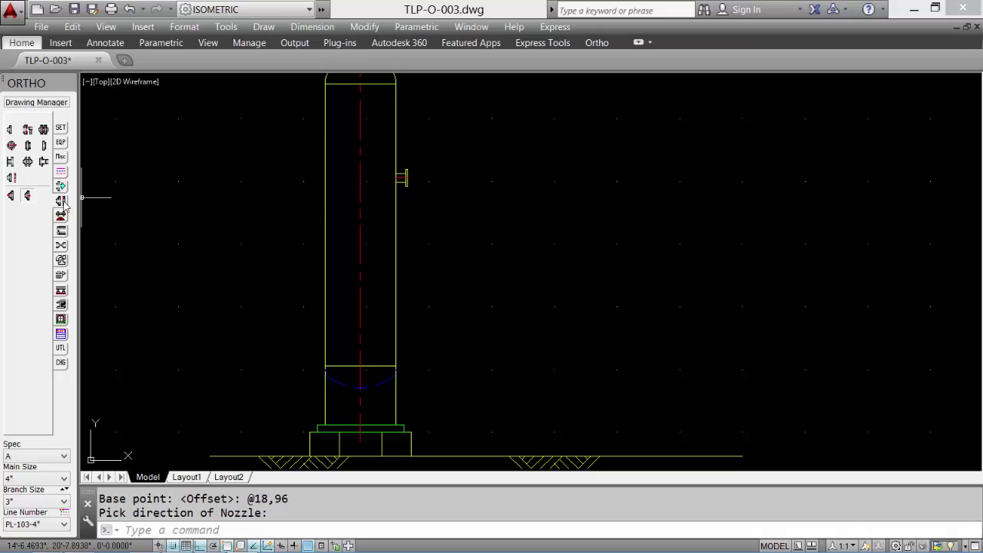
- Add a gasket on the nozzle end and a 90° long-radius elbow turning downward
left_click(43, 129)
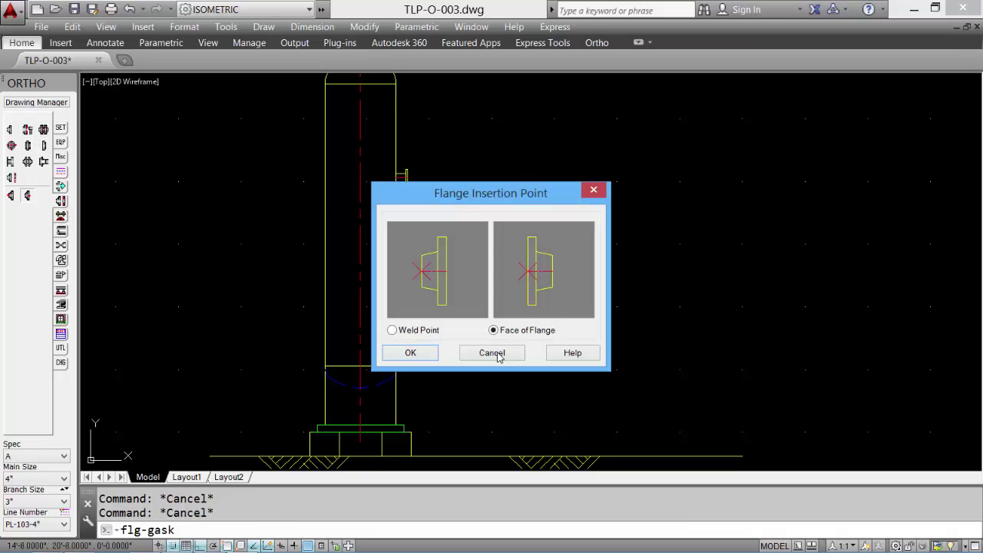
left_click(411, 354)
left_click(514, 196)
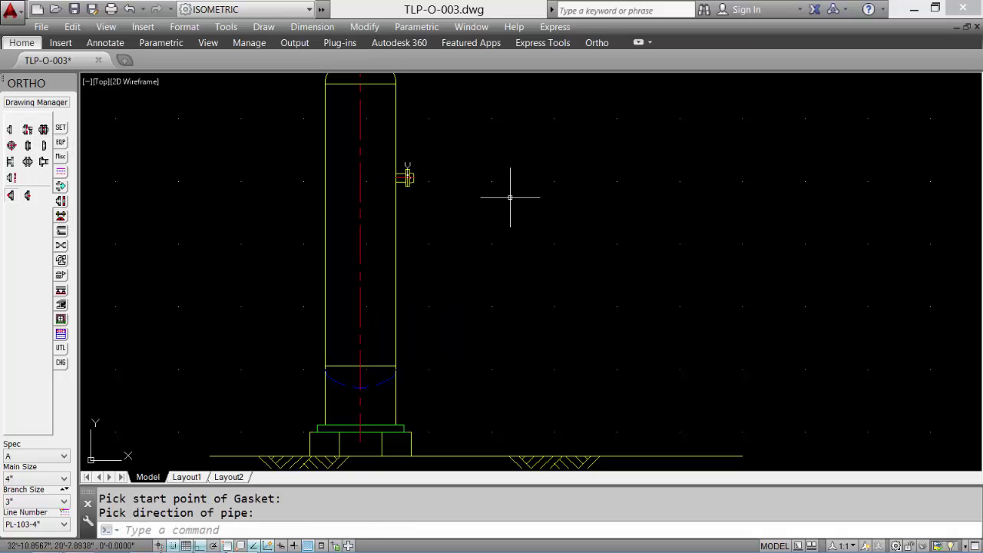
left_click(61, 259)
left_click(11, 129)
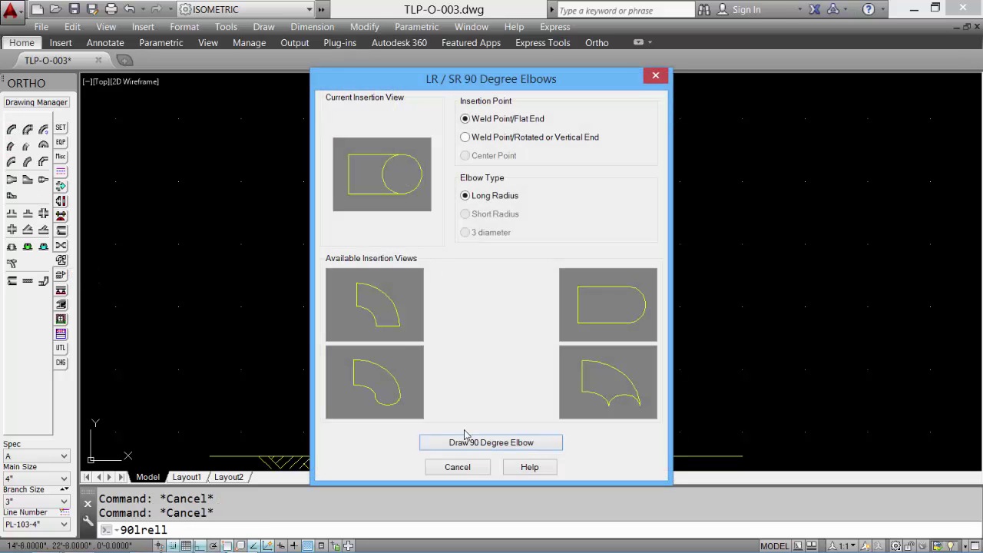
left_click(395, 315)
left_click(454, 444)
left_click(430, 292)
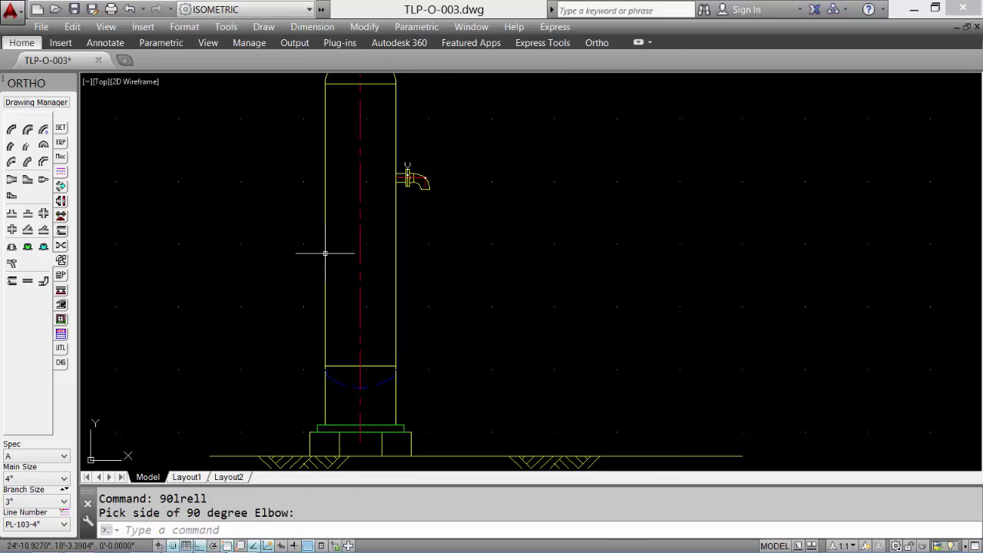
- Run an 8'10 pipe down from the elbow and place another 90° elbow at its bottom
left_click(12, 281)
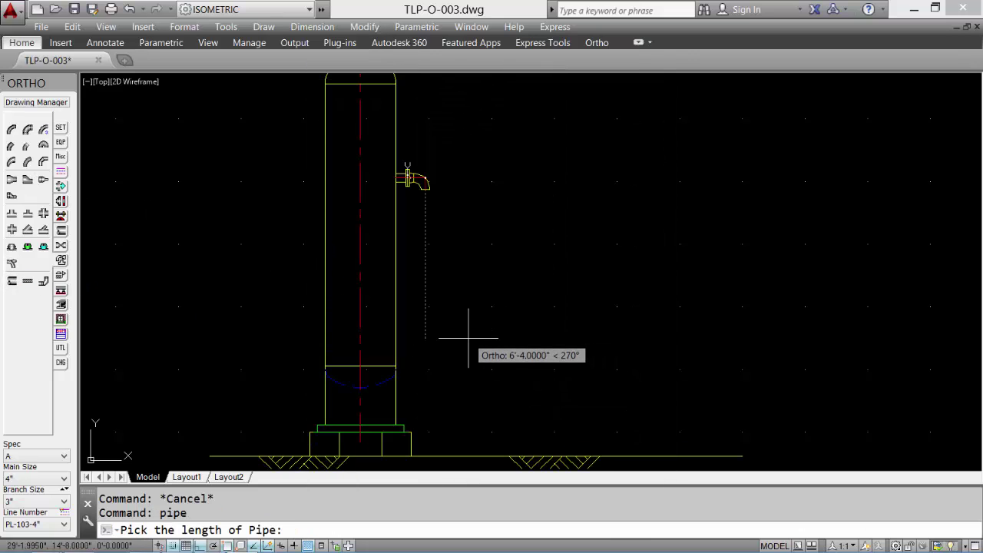
type("8'10")
key("Return")
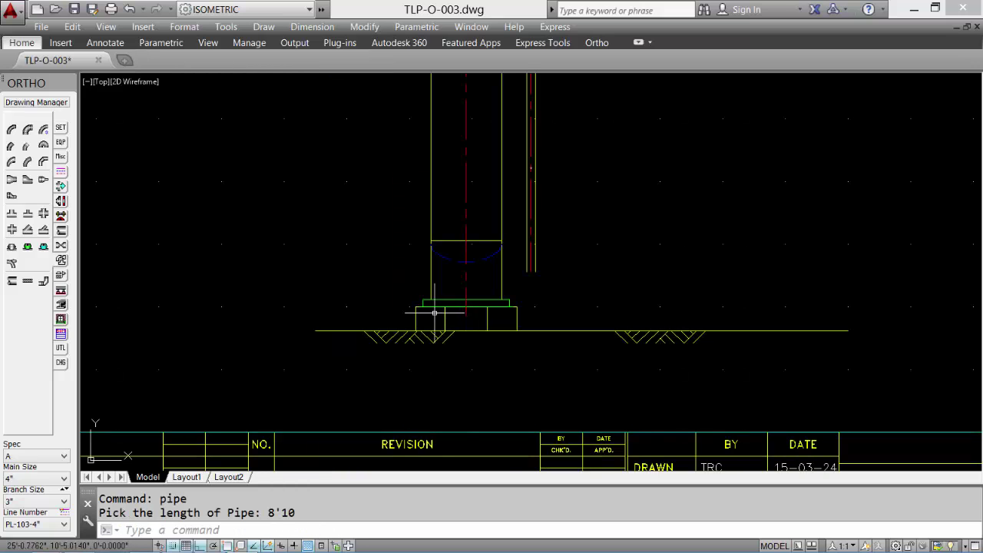
left_click(10, 130)
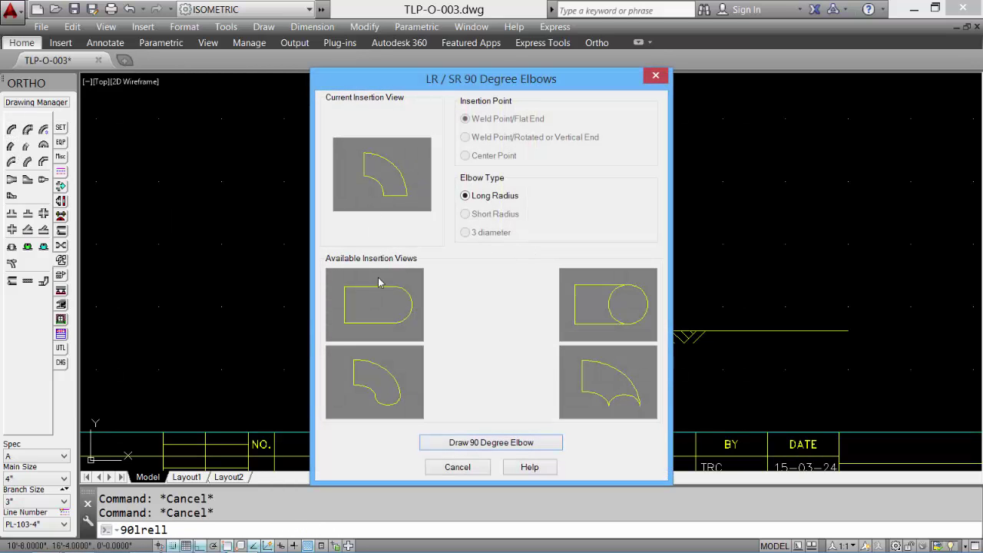
left_click(541, 443)
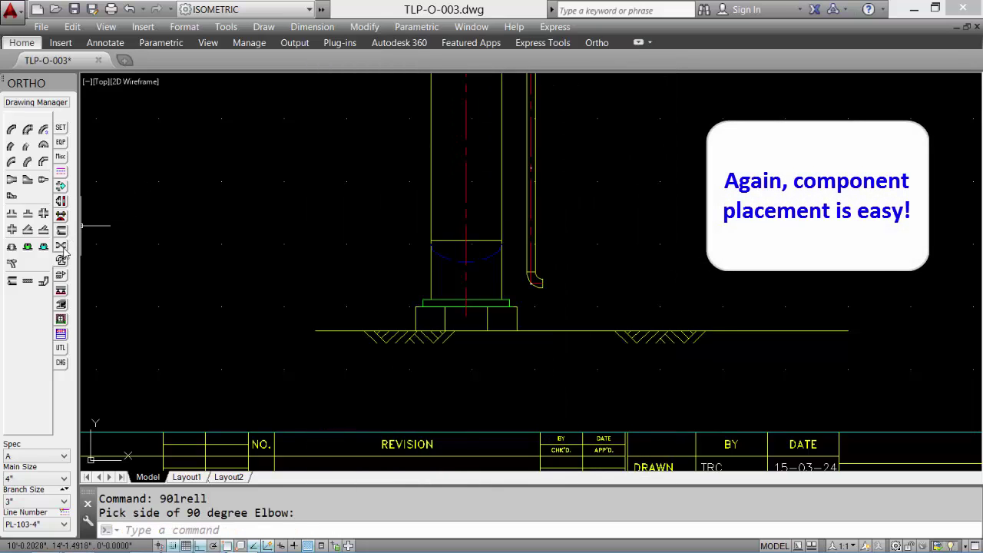
- Insert a gate valve with stem after the elbow, followed by a 3' pipe
left_click(21, 152)
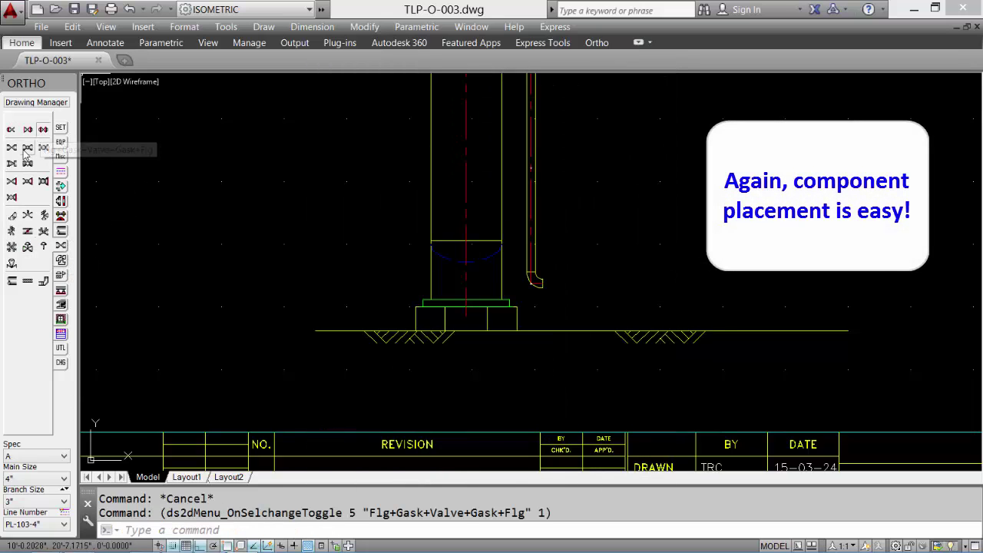
left_click(23, 155)
left_click(663, 269)
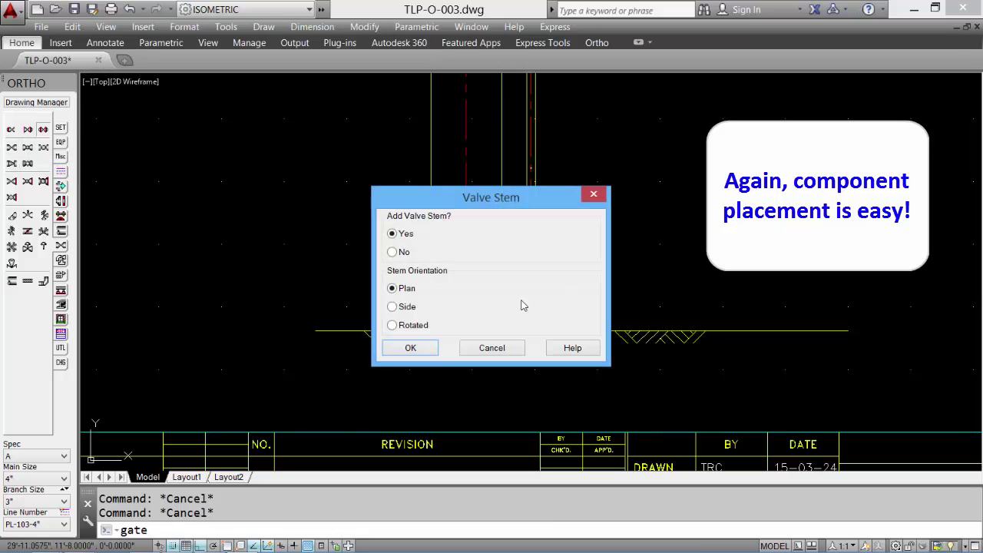
left_click(411, 348)
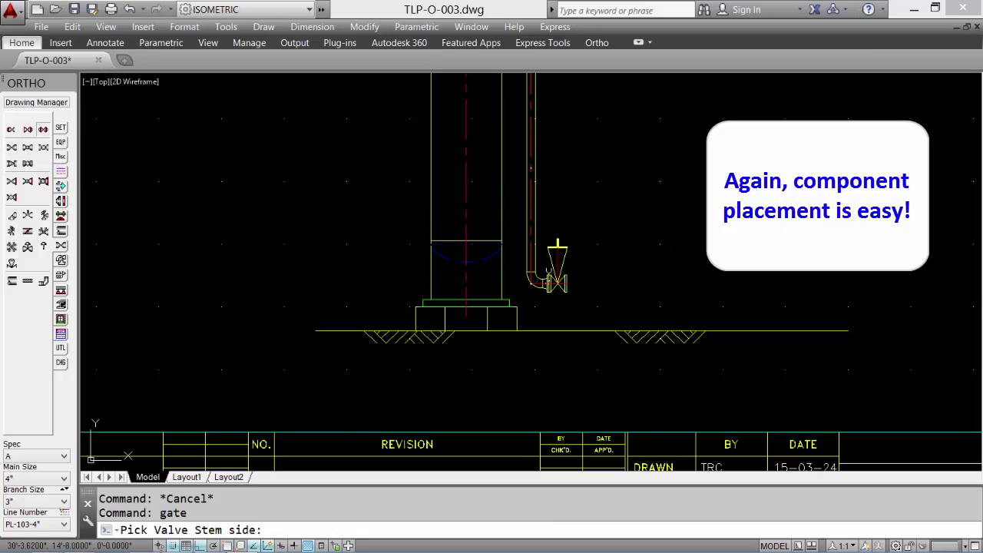
left_click(613, 253)
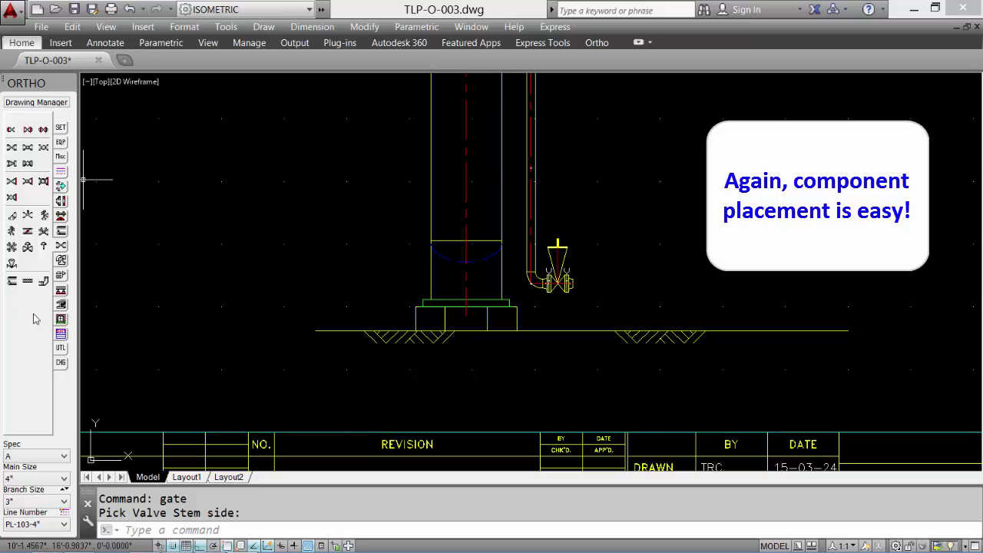
left_click(12, 282)
type("3'")
key("Return")
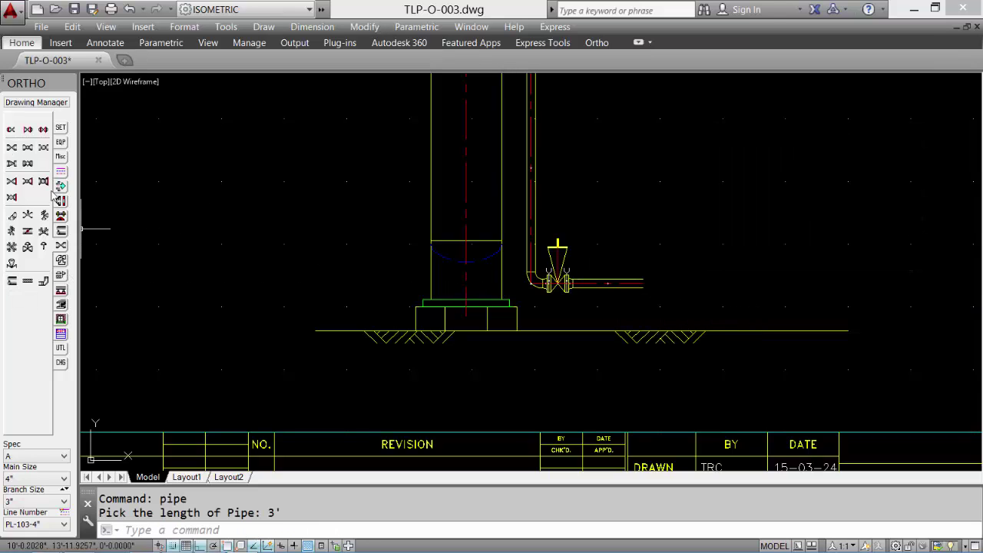
- Turn the run upward with a 90° elbow and a 2' vertical pipe
left_click(60, 261)
left_click(11, 131)
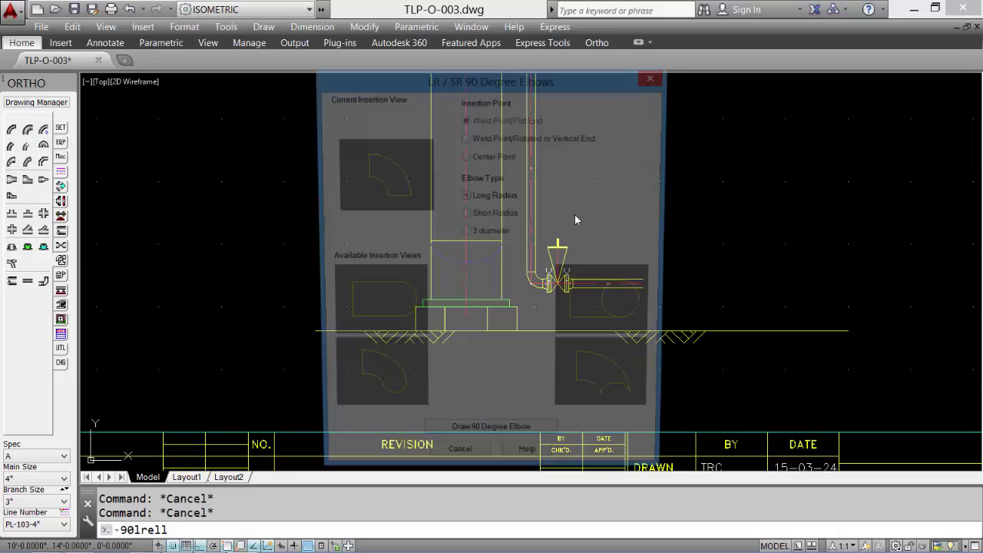
left_click(490, 443)
left_click(658, 212)
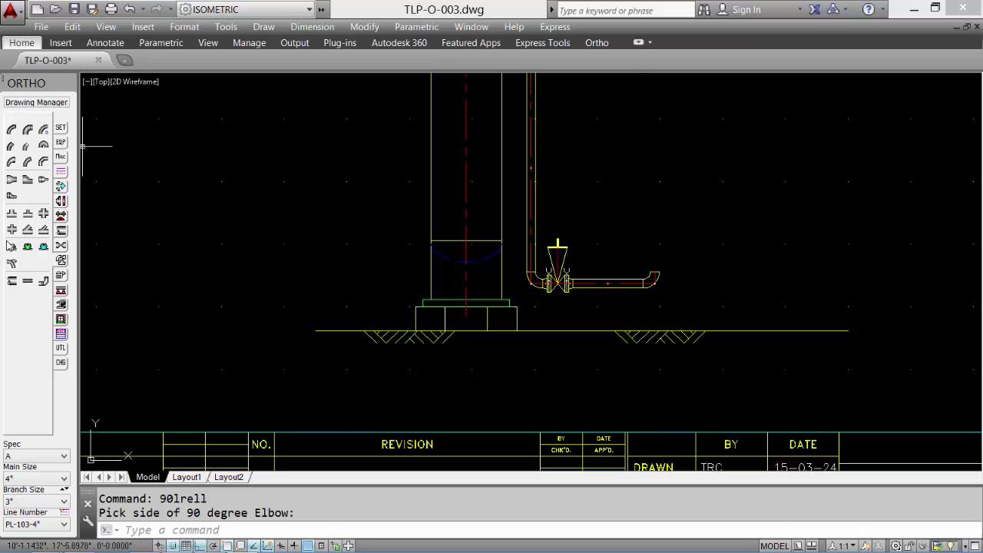
left_click(13, 282)
type("2'")
key("Return")
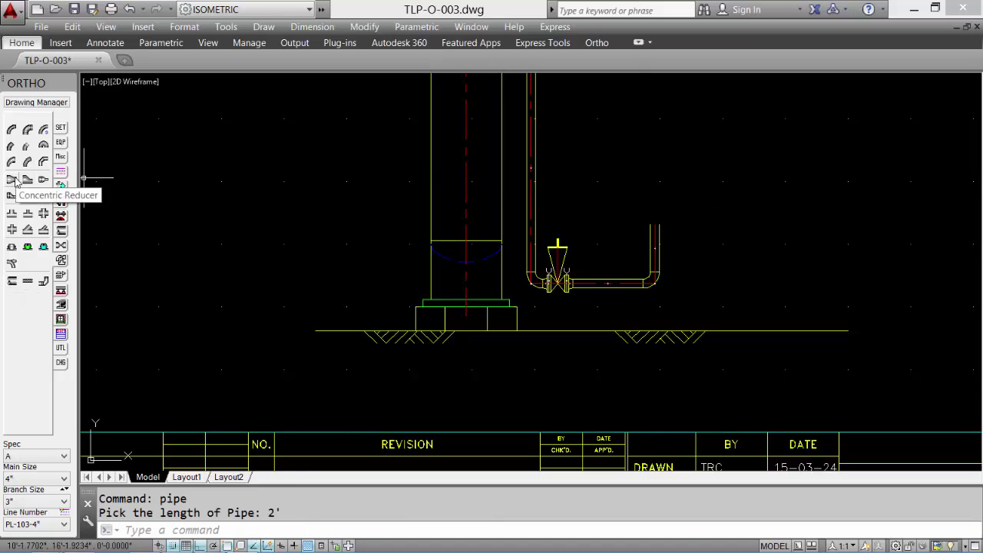
- Add a concentric reducer and straight tee at the riser top, then turn AutoRoute off
left_click(13, 180)
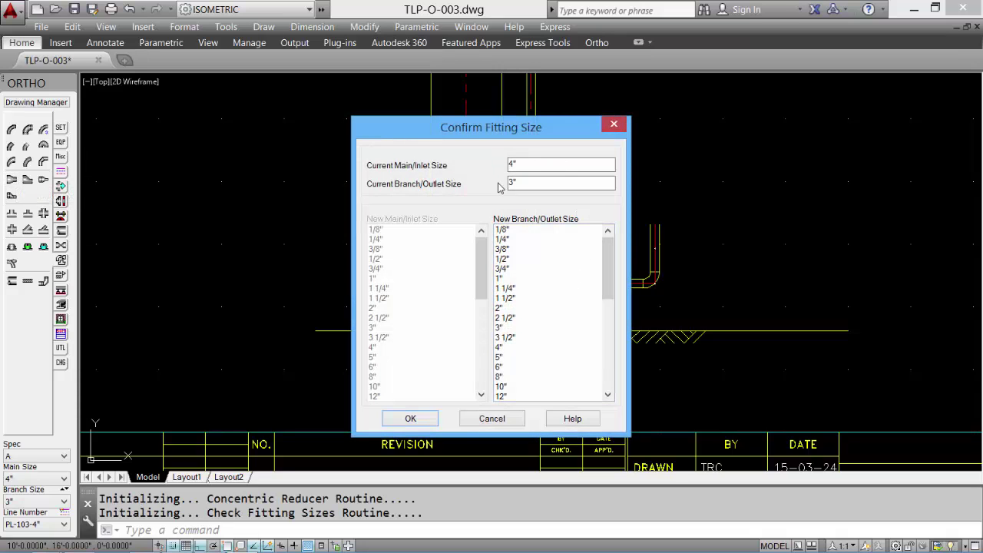
left_click(411, 419)
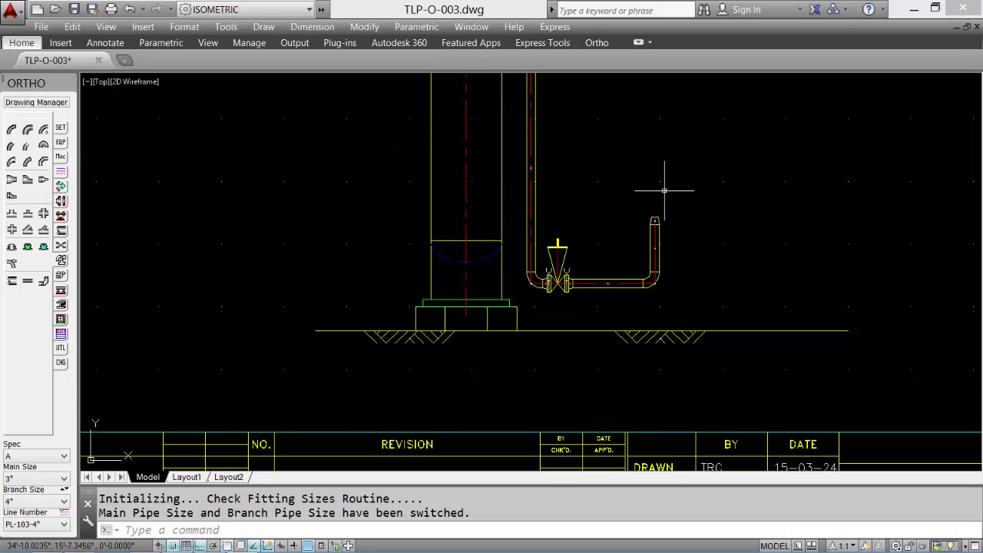
left_click(14, 213)
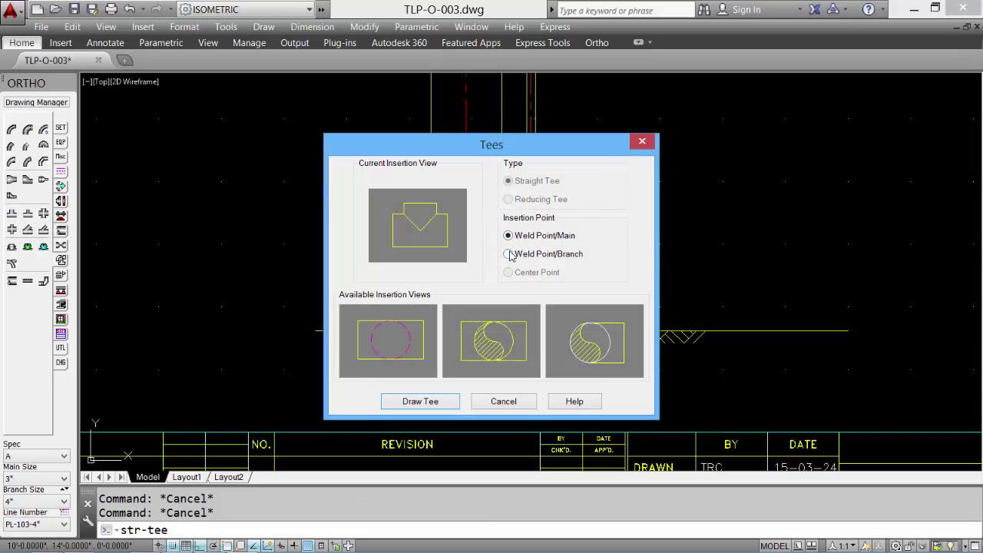
left_click(422, 402)
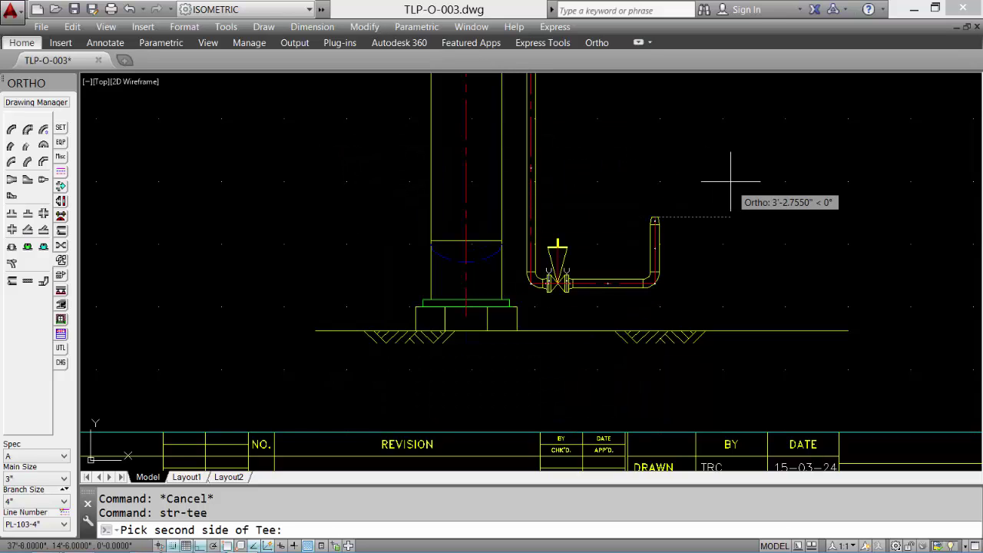
left_click(334, 205)
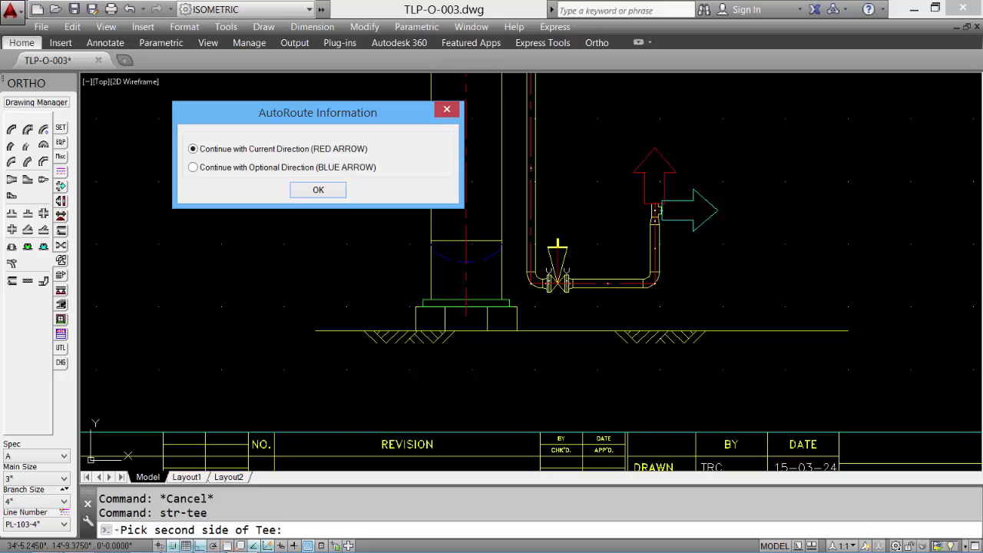
left_click(318, 190)
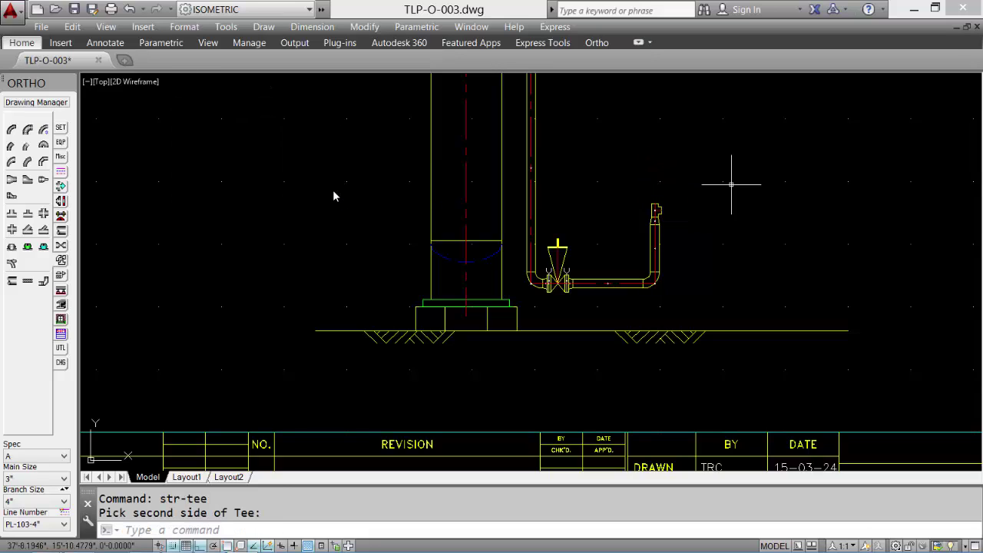
key("Escape")
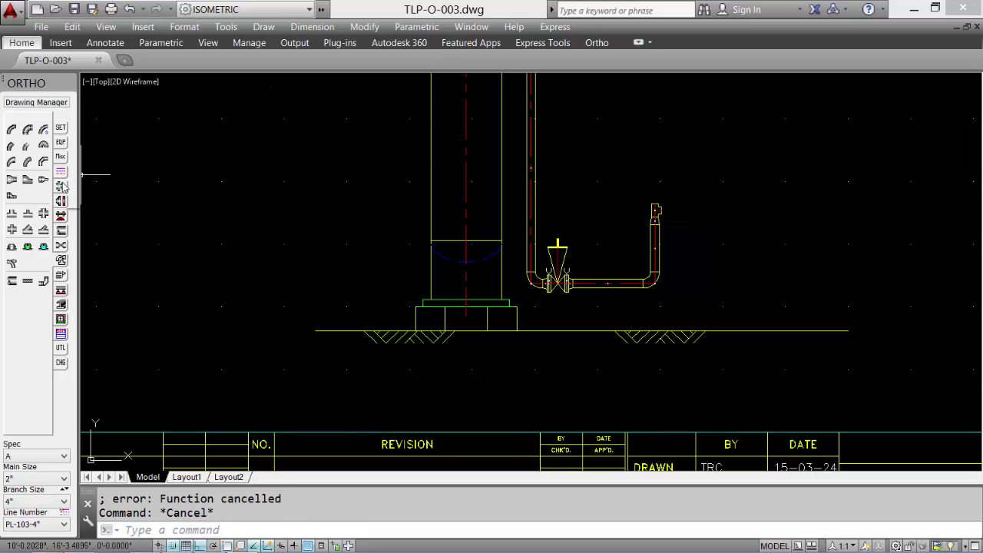
left_click(43, 130)
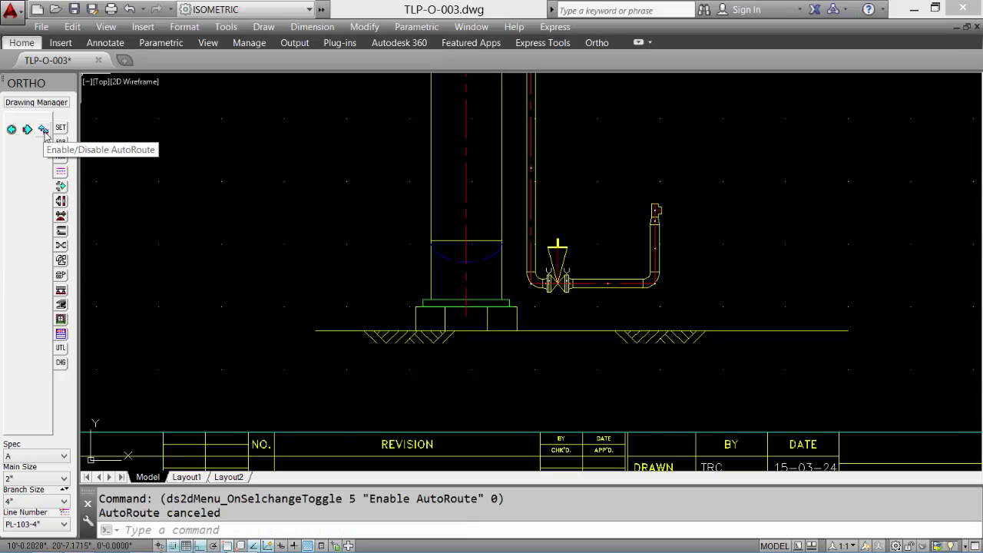
- Place an underlined, horizontal T-105 equipment tag above the separator
middle_click(146, 205)
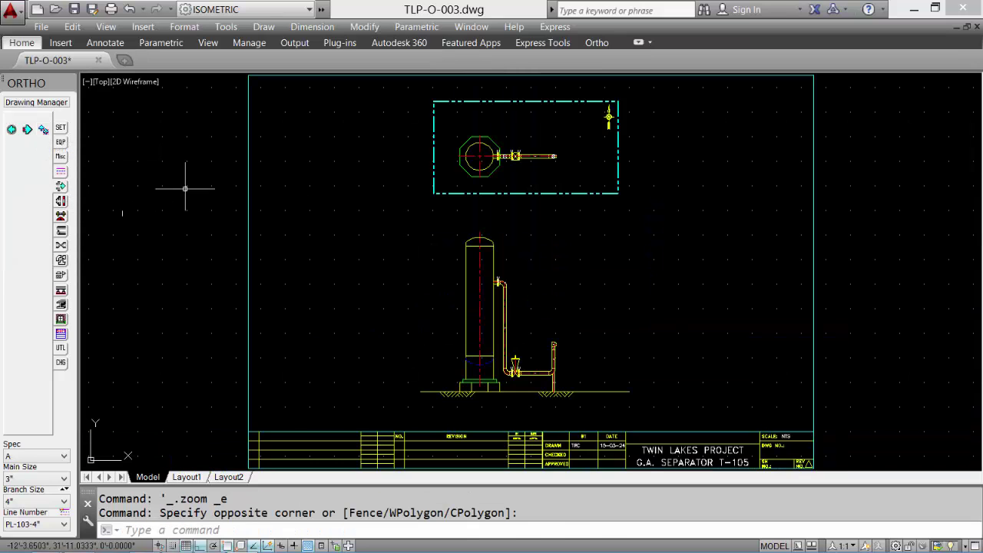
scroll(275, 196, "up", 2)
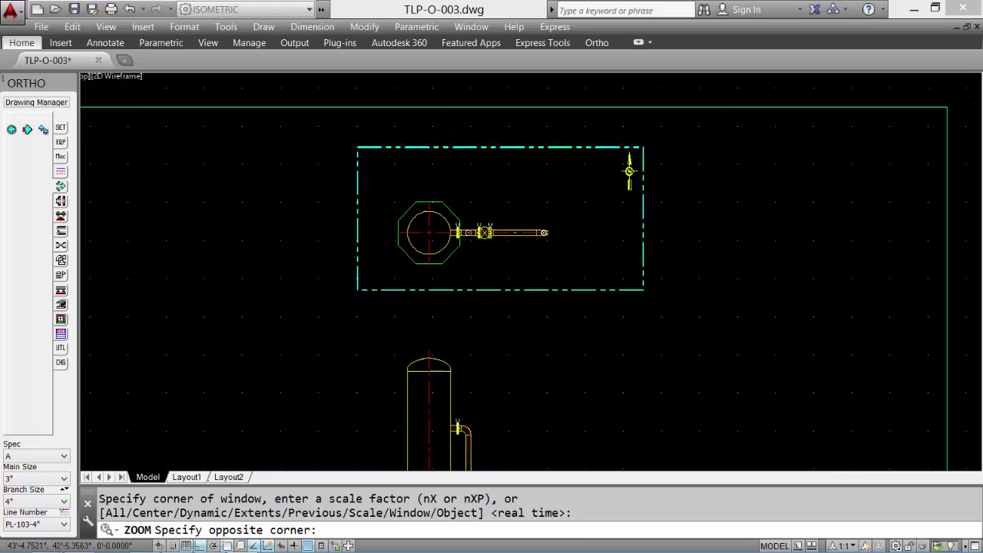
left_click(703, 303)
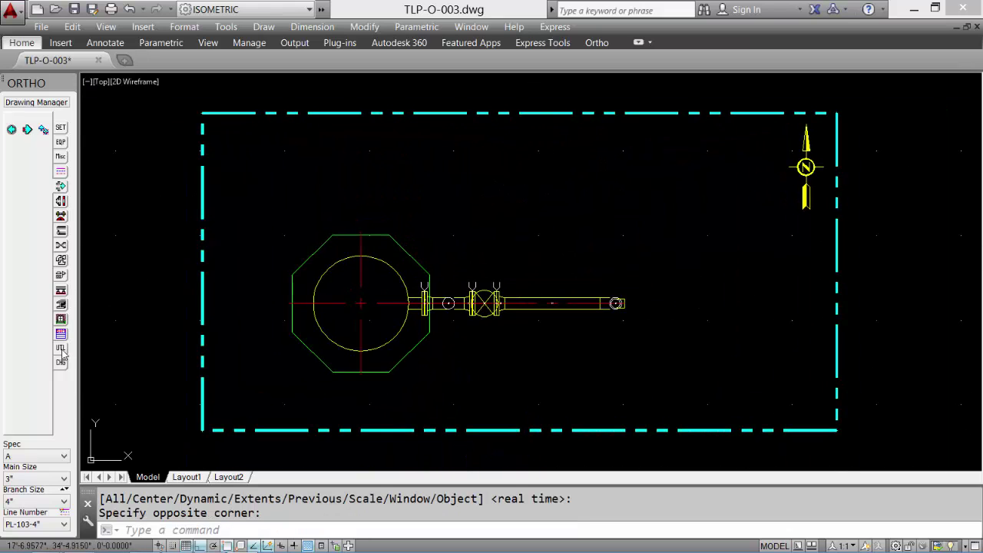
left_click(61, 350)
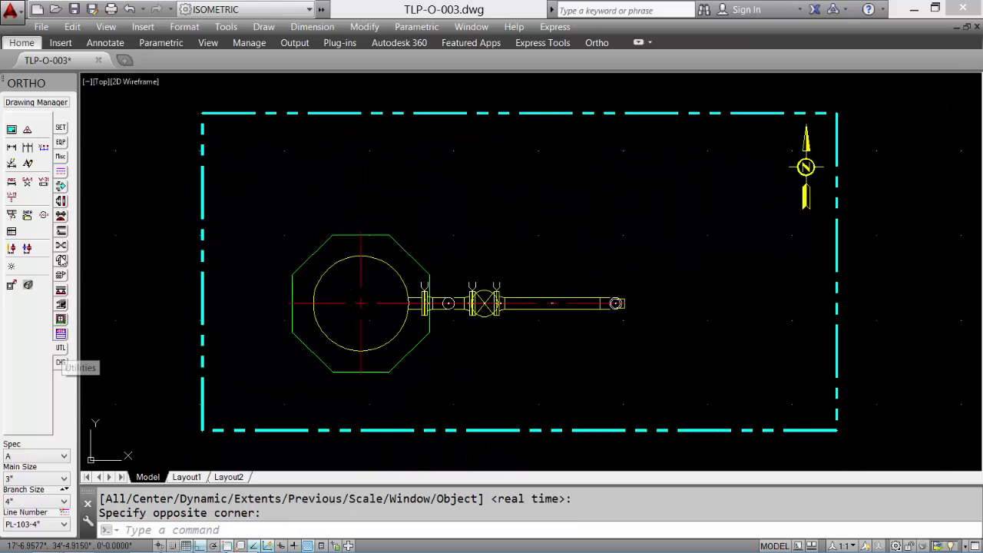
left_click(43, 182)
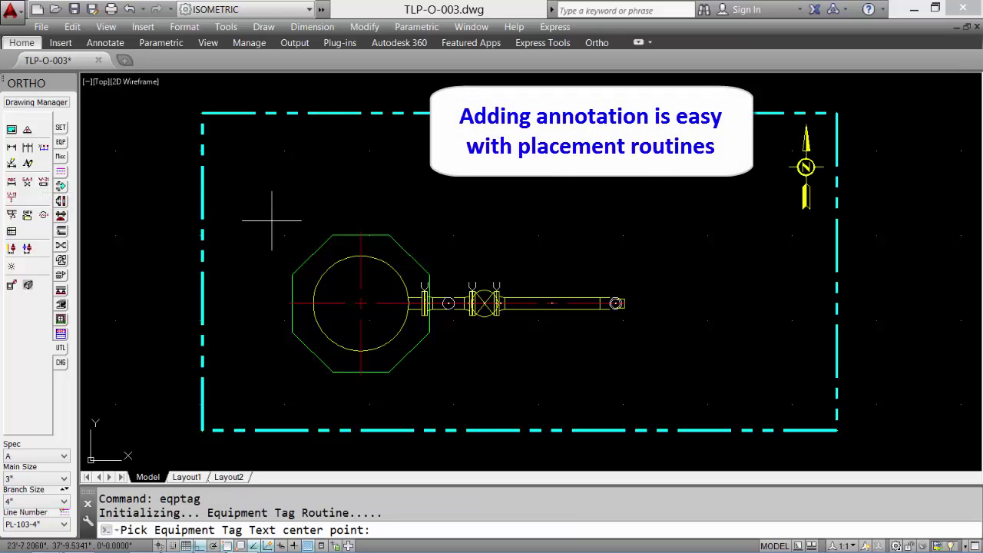
left_click(272, 220)
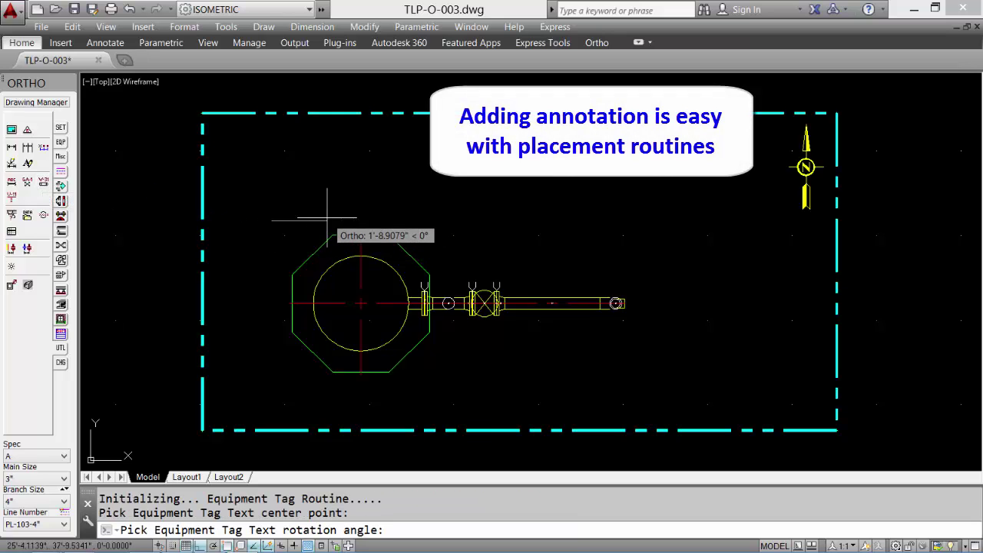
left_click(326, 218)
left_click(392, 262)
left_click(453, 304)
left_click(410, 321)
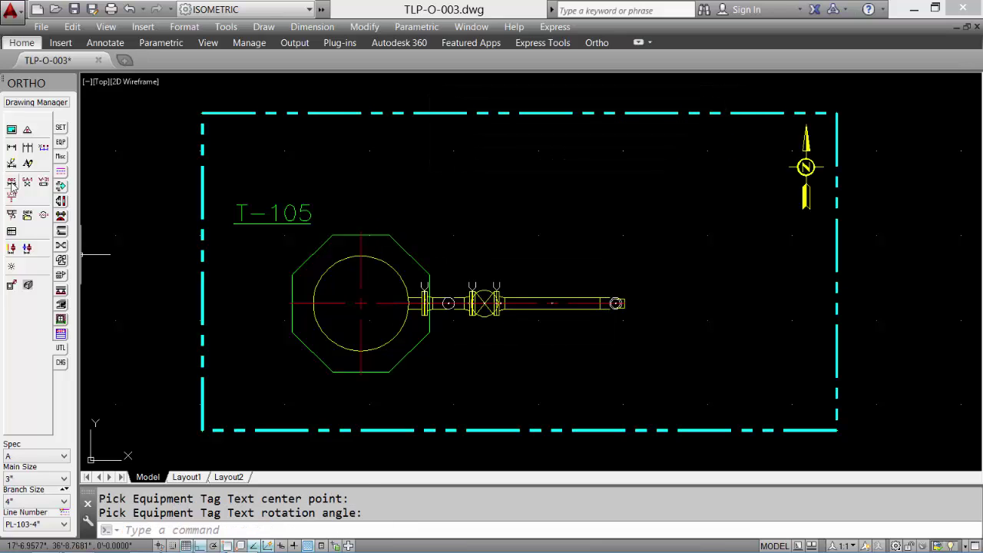
- Label the pipe with line number PL-103-4" placed horizontally above it
left_click(12, 184)
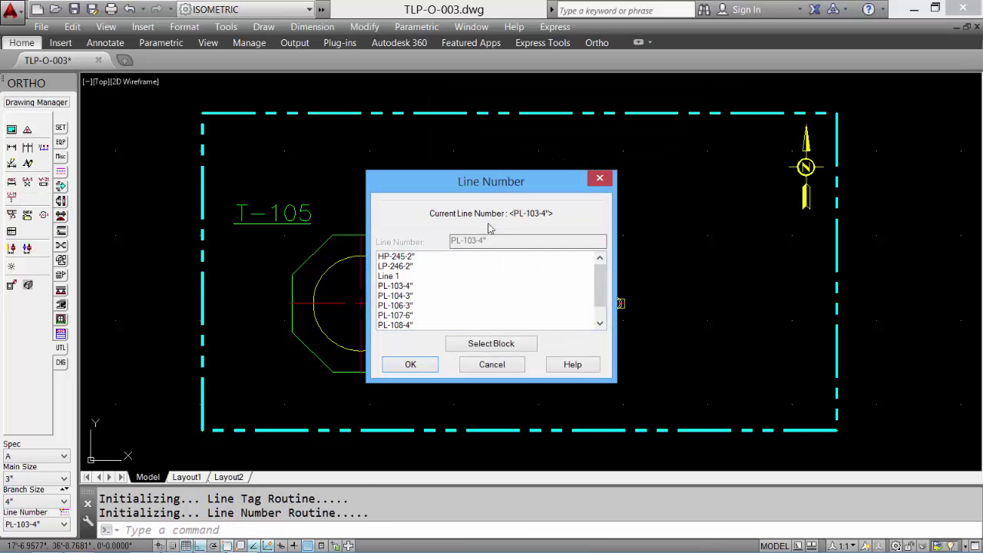
left_click(410, 365)
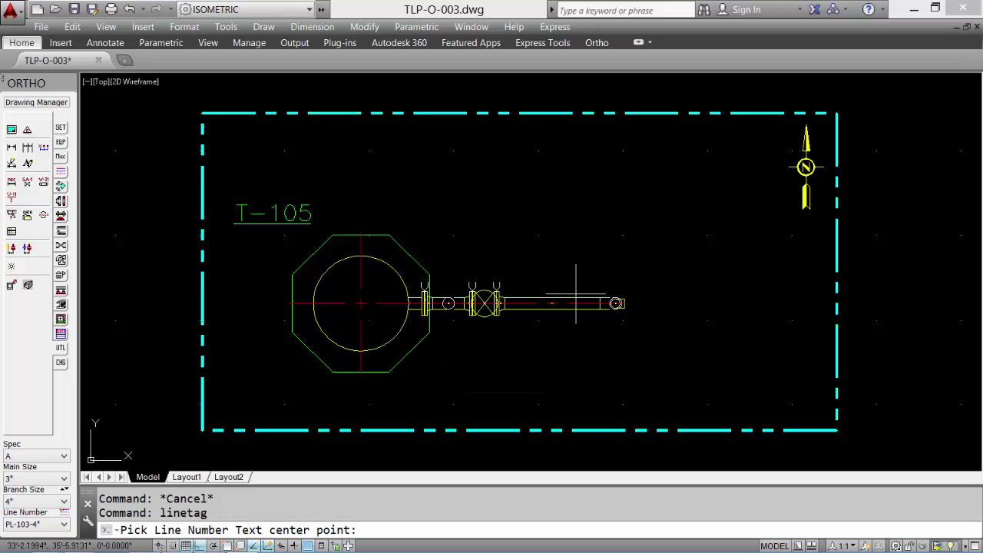
left_click(576, 293)
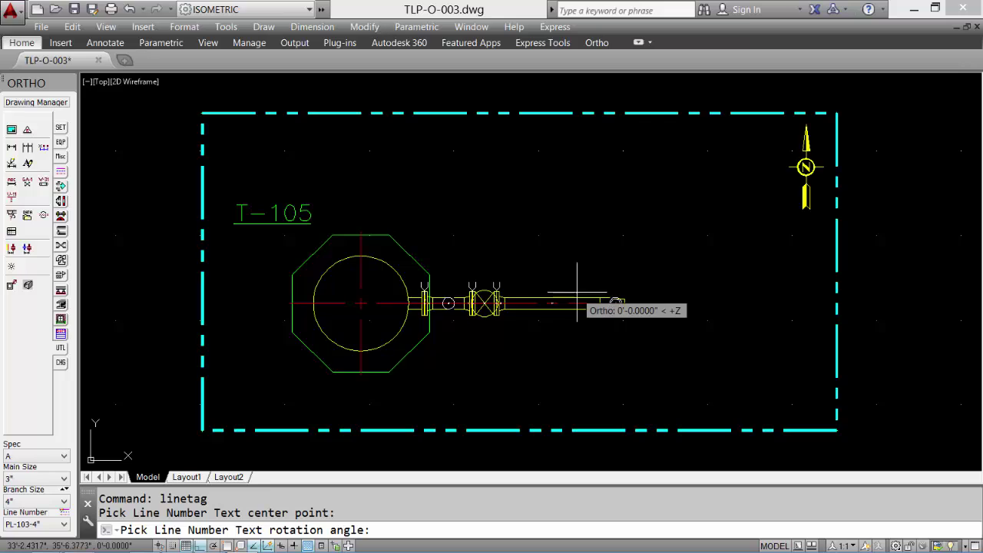
left_click(678, 286)
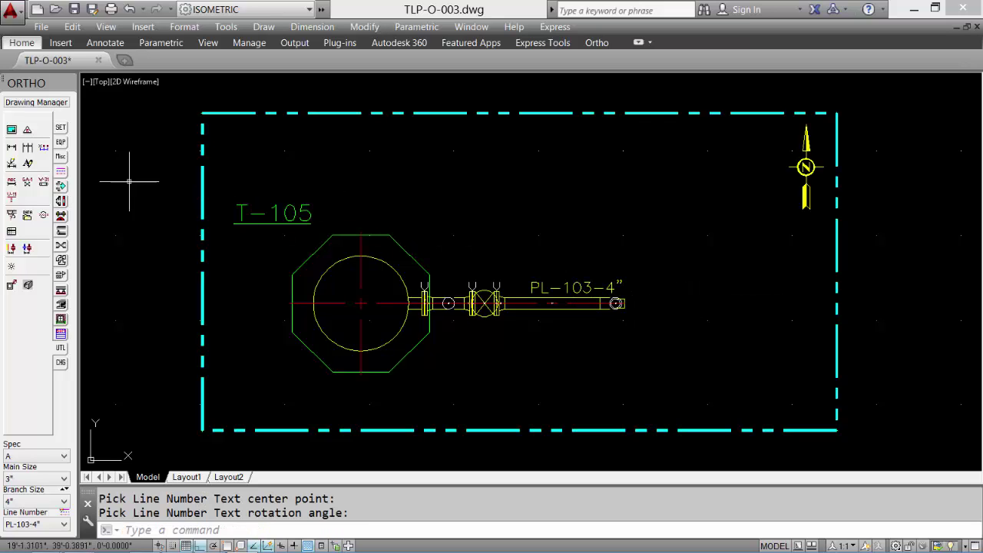
- Add a large flow arrow on the PL-103-4" pipe run
left_click(59, 157)
left_click(11, 148)
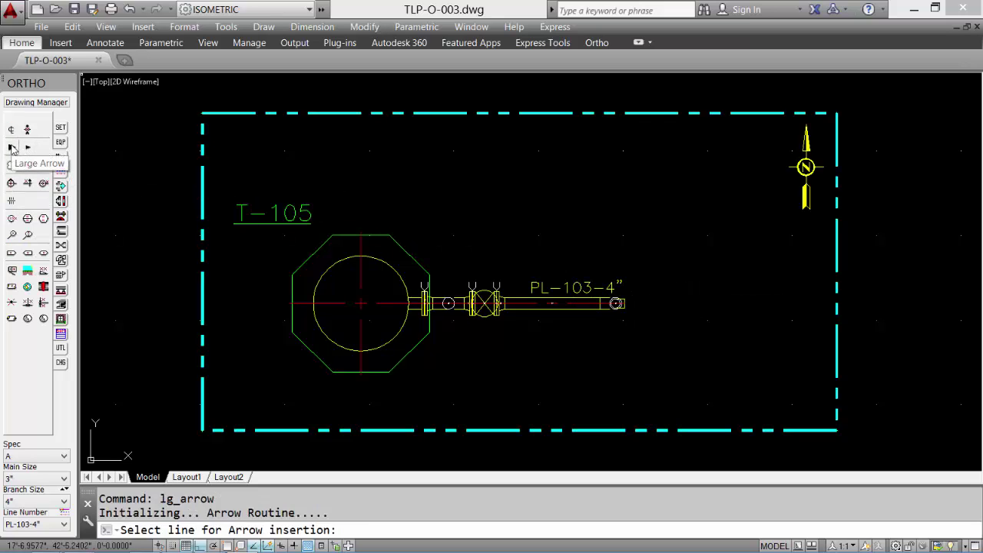
left_click(570, 306)
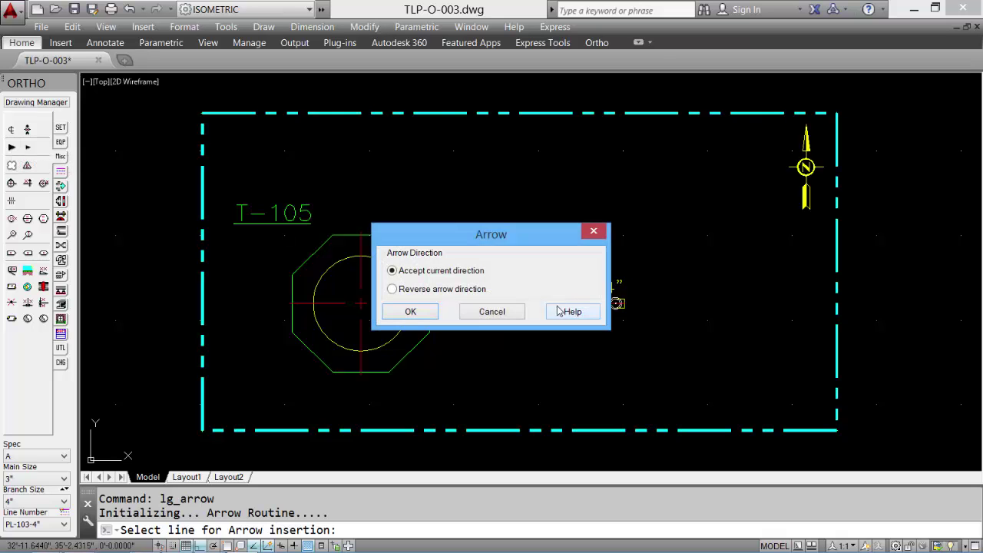
left_click(407, 315)
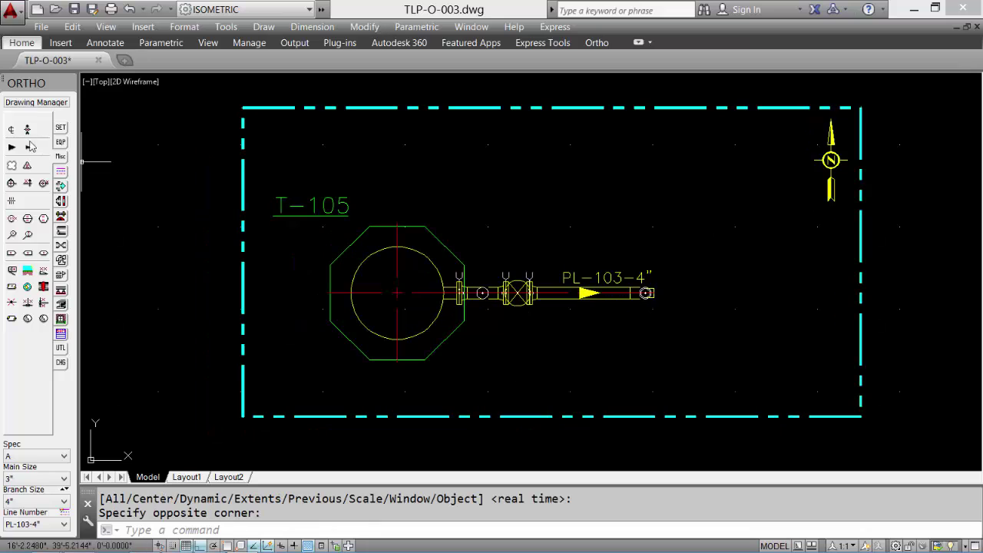
- Insert a centerline symbol above the tank and label it E-58'6" with single-line text
left_click(10, 129)
left_click(397, 215)
left_click(392, 153)
type("text")
key("Return")
left_click(398, 199)
key("Return")
key("Return")
type("E-58'6\"")
key("Return")
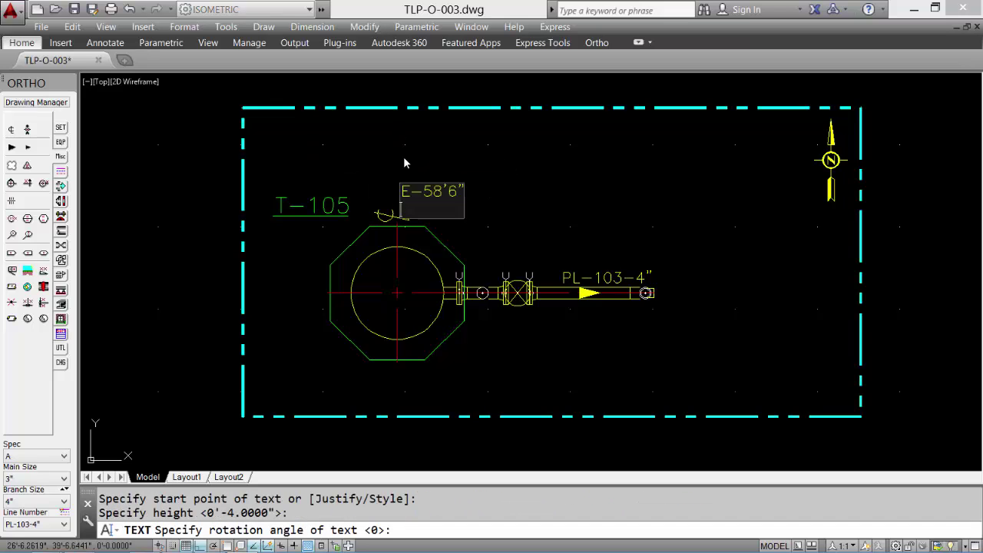
key("Return")
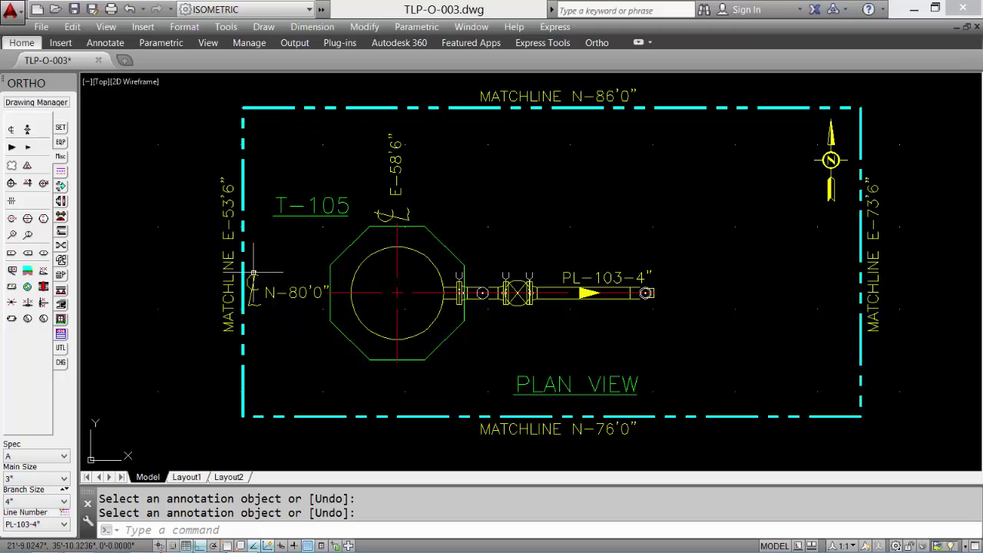
- Regenerate the drawing with REA and zoom in to review the plan view
middle_click(494, 176)
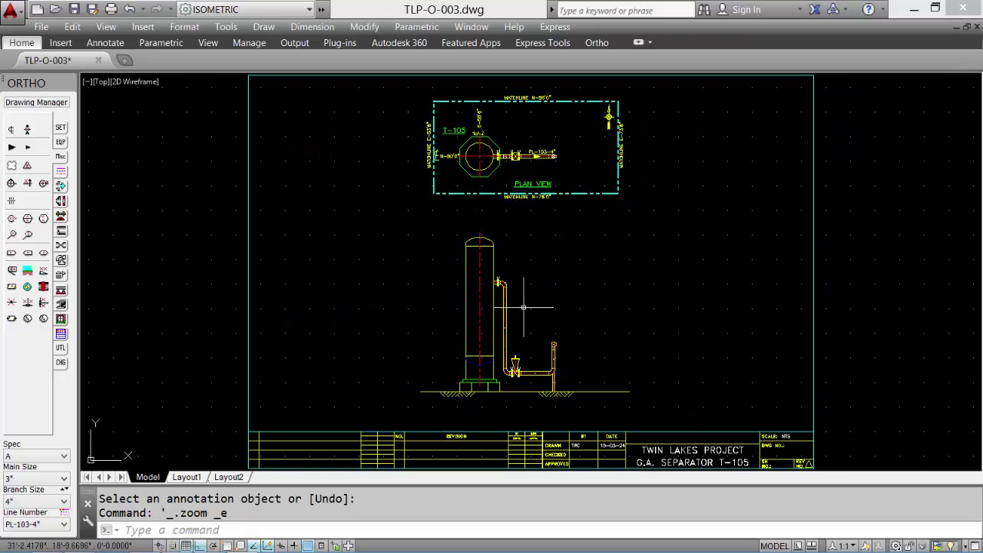
type("REA")
key("Return")
type("z")
key("Return")
left_click(495, 204)
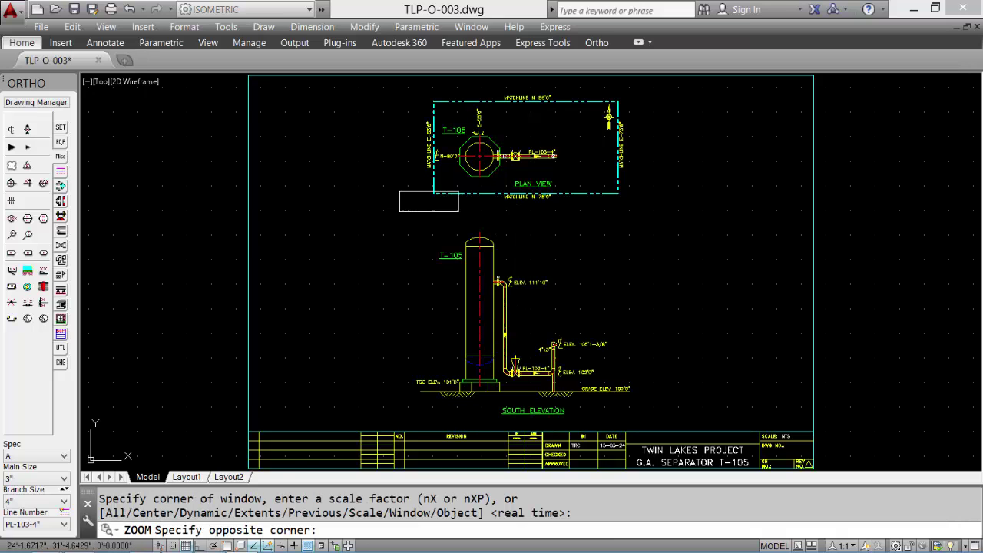
scroll(523, 94, "up", 3)
left_click(651, 87)
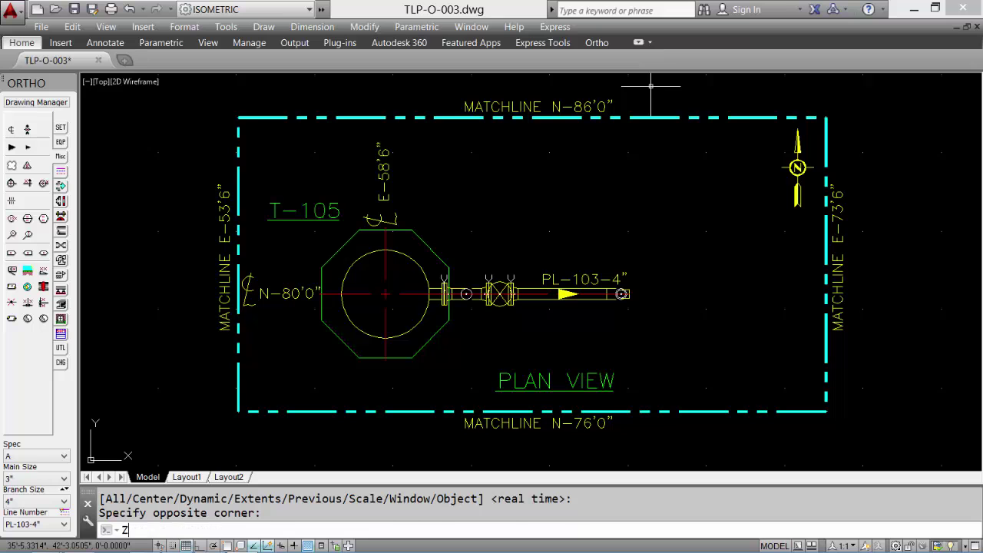
- Zoom in to review the south elevation, then return to the full-sheet view
key("Return")
key("Return")
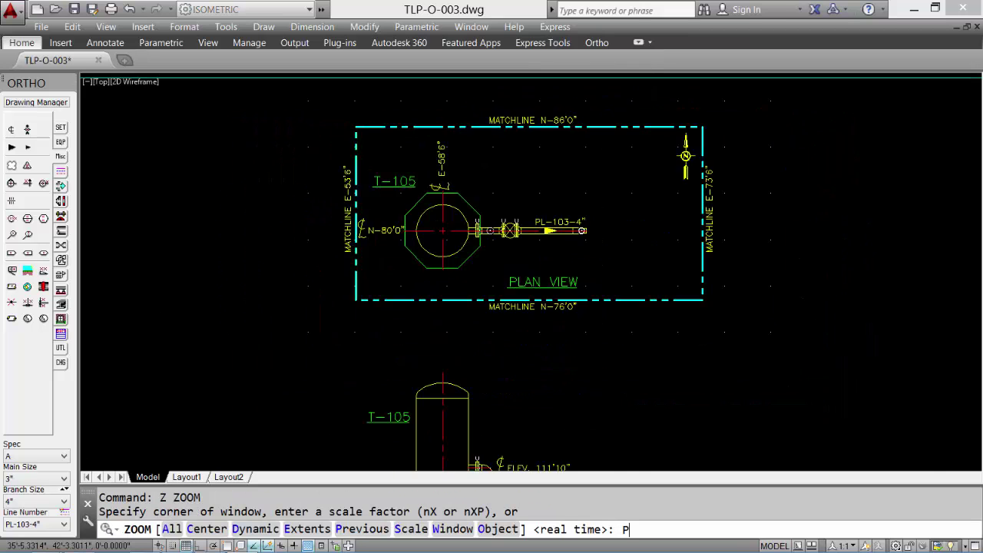
type("Z")
key("Return")
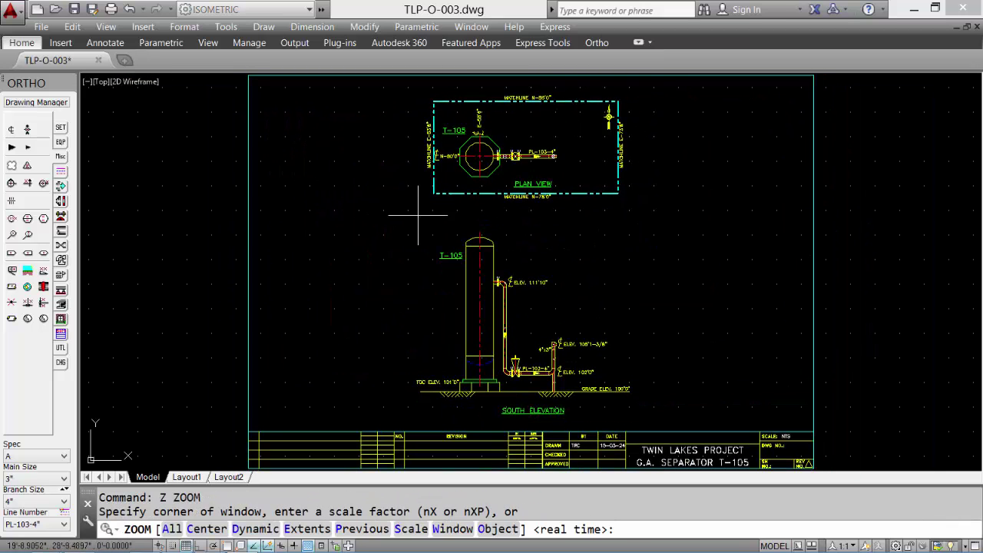
left_click(400, 227)
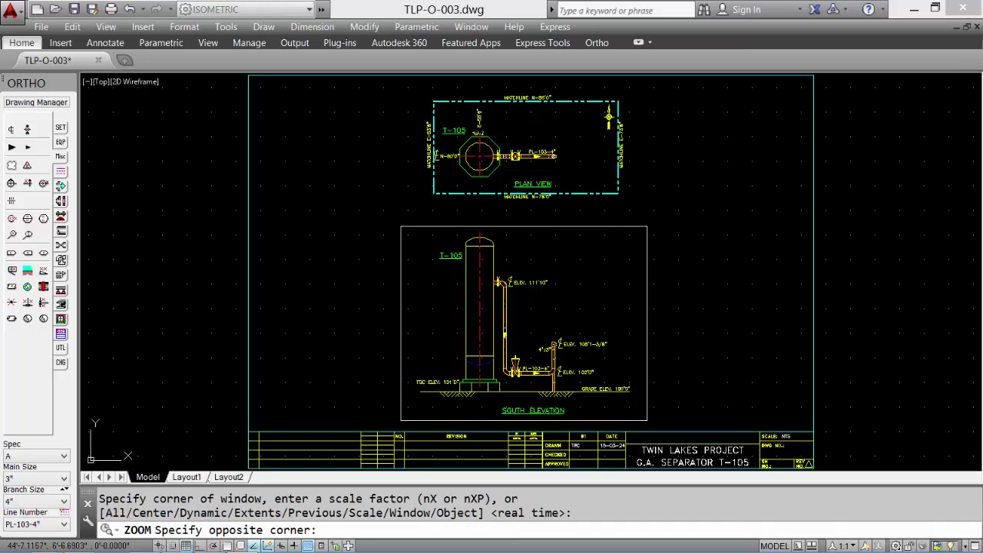
left_click(648, 421)
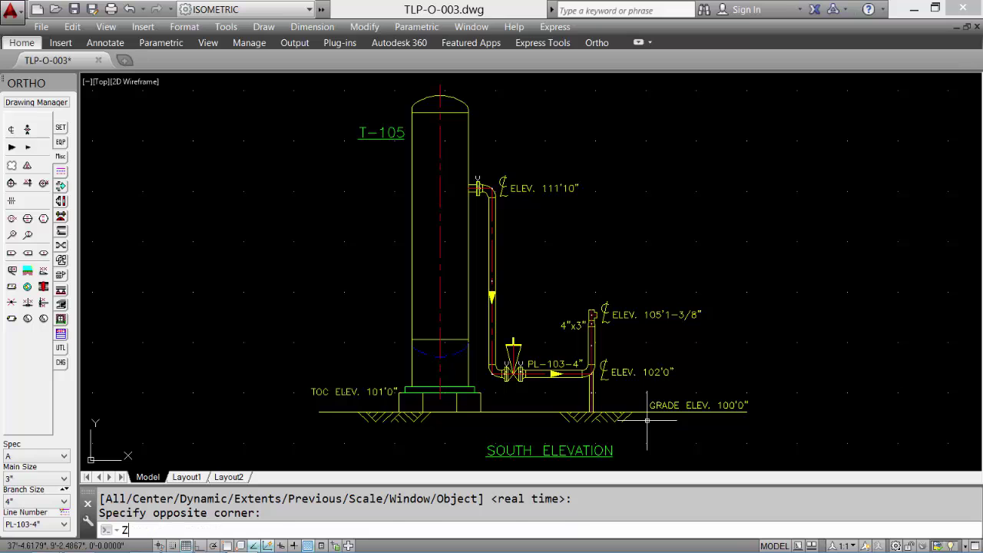
type("Z")
key("Return")
type("P")
key("Return")
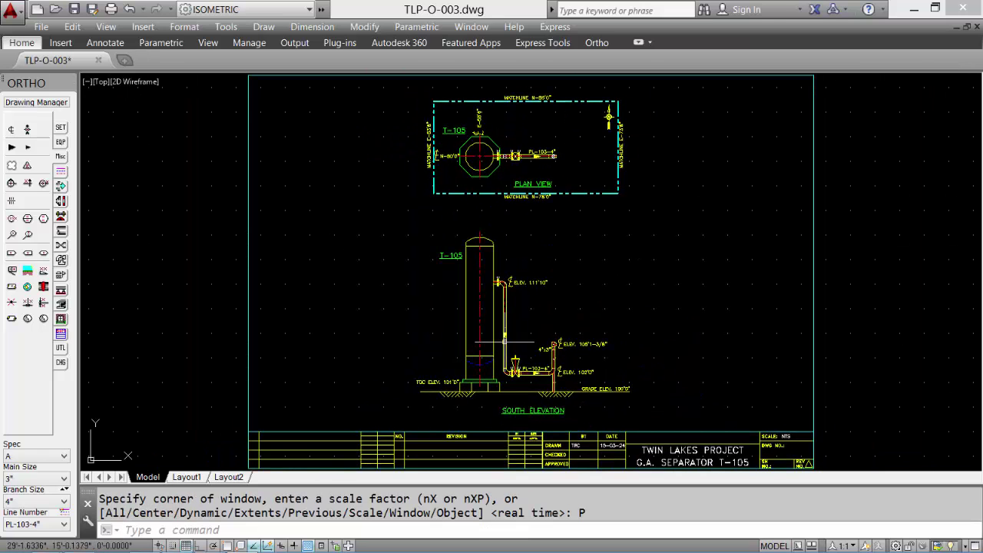
- Save TLP-O-003.dwg and exit AutoCAD
left_click(77, 16)
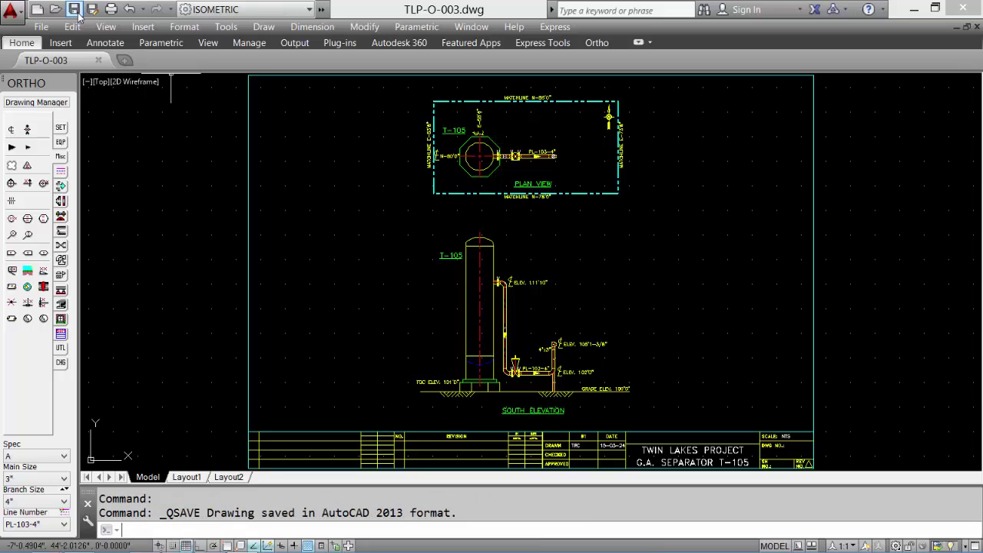
left_click(11, 9)
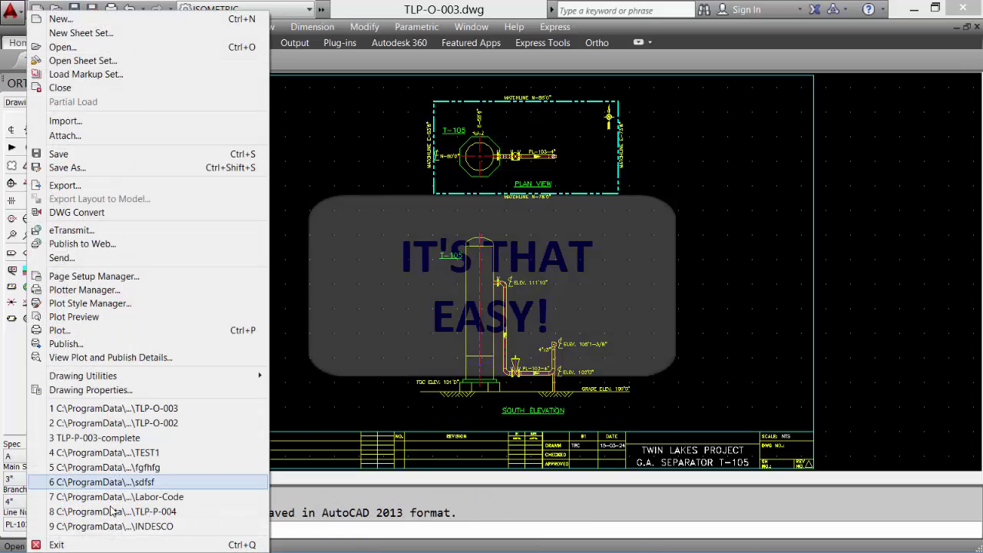
left_click(107, 545)
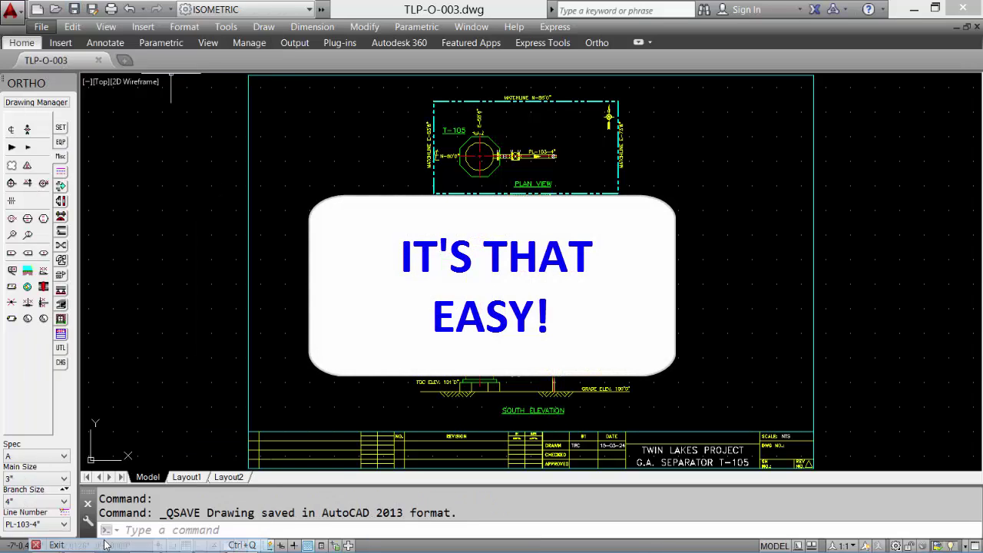